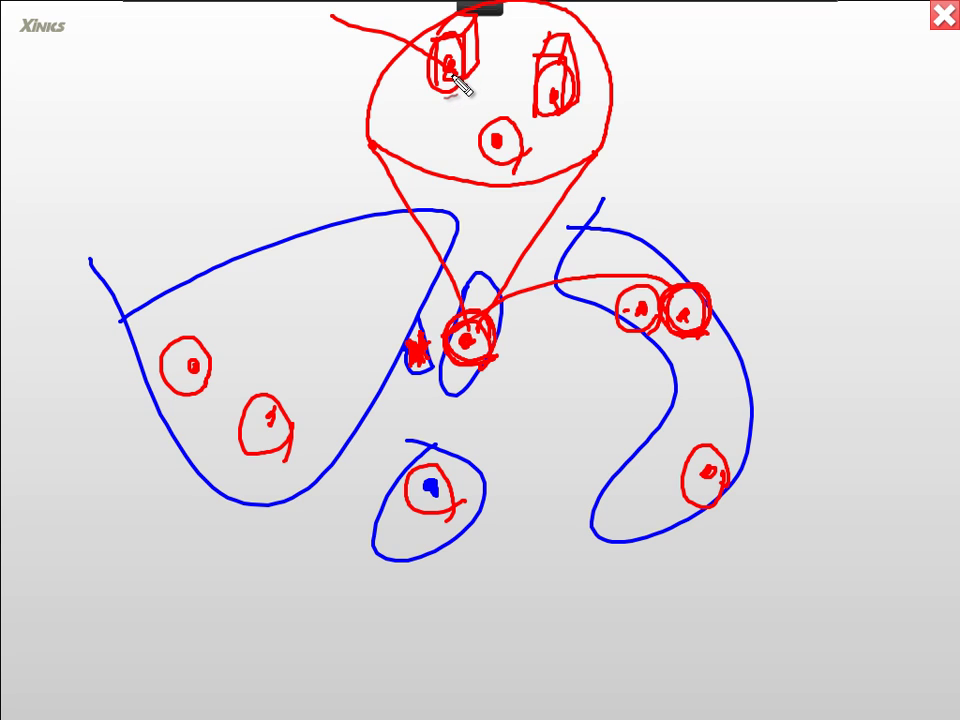
Outline the boxes inside the magnified bubble in red, connect its three nodes with lines, and add a circle between the upper two.
{"action": "mouse_move", "coordinate": [465, 92]}
{"action": "left_mouse_down"}
{"action": "mouse_move", "coordinate": [568, 100]}
{"action": "mouse_move", "coordinate": [553, 96]}
{"action": "mouse_move", "coordinate": [596, 68]}
{"action": "mouse_move", "coordinate": [583, 125]}
{"action": "left_mouse_up"}
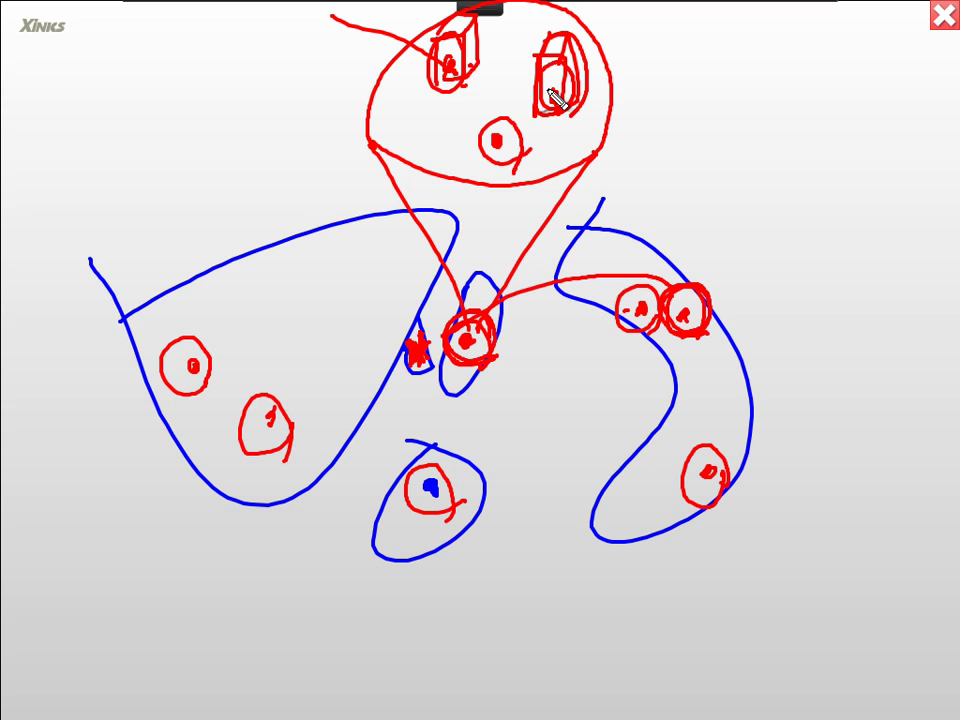
{"action": "left_click", "coordinate": [514, 146]}
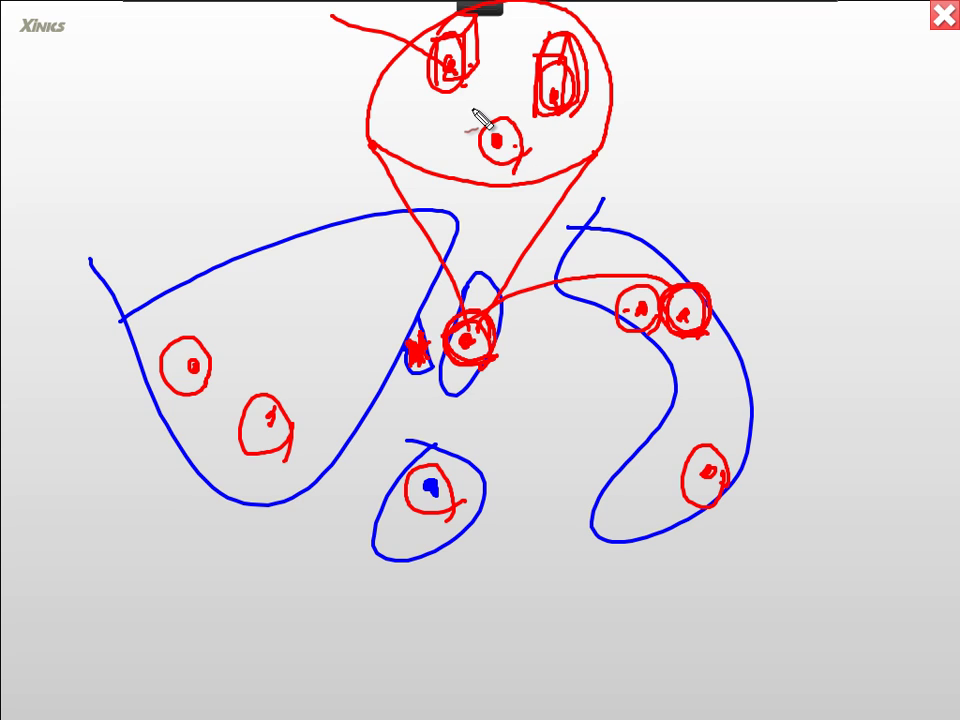
{"action": "mouse_move", "coordinate": [467, 62]}
{"action": "left_mouse_down"}
{"action": "mouse_move", "coordinate": [540, 63]}
{"action": "mouse_move", "coordinate": [512, 122]}
{"action": "left_mouse_up"}
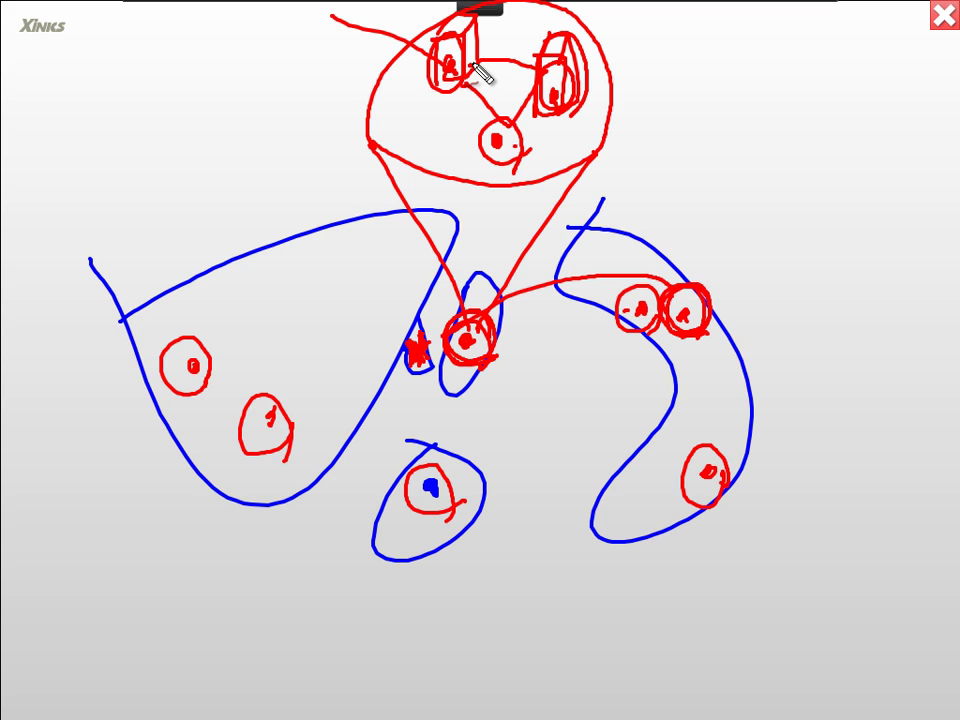
{"action": "mouse_move", "coordinate": [510, 72]}
{"action": "left_mouse_down"}
{"action": "mouse_move", "coordinate": [505, 58]}
{"action": "mouse_move", "coordinate": [514, 60]}
{"action": "mouse_move", "coordinate": [523, 39]}
{"action": "mouse_move", "coordinate": [497, 11]}
{"action": "mouse_move", "coordinate": [515, 12]}
{"action": "left_mouse_up"}
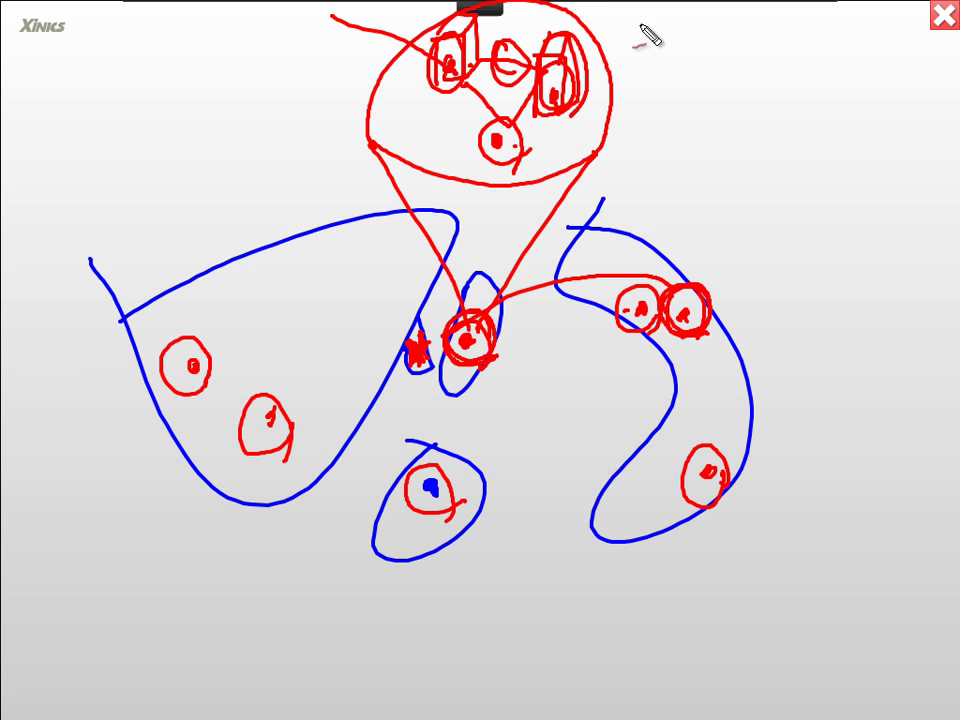
Close the drawing board and open the EC2 instance list for the Tokyo region.
{"action": "left_click", "coordinate": [608, 36]}
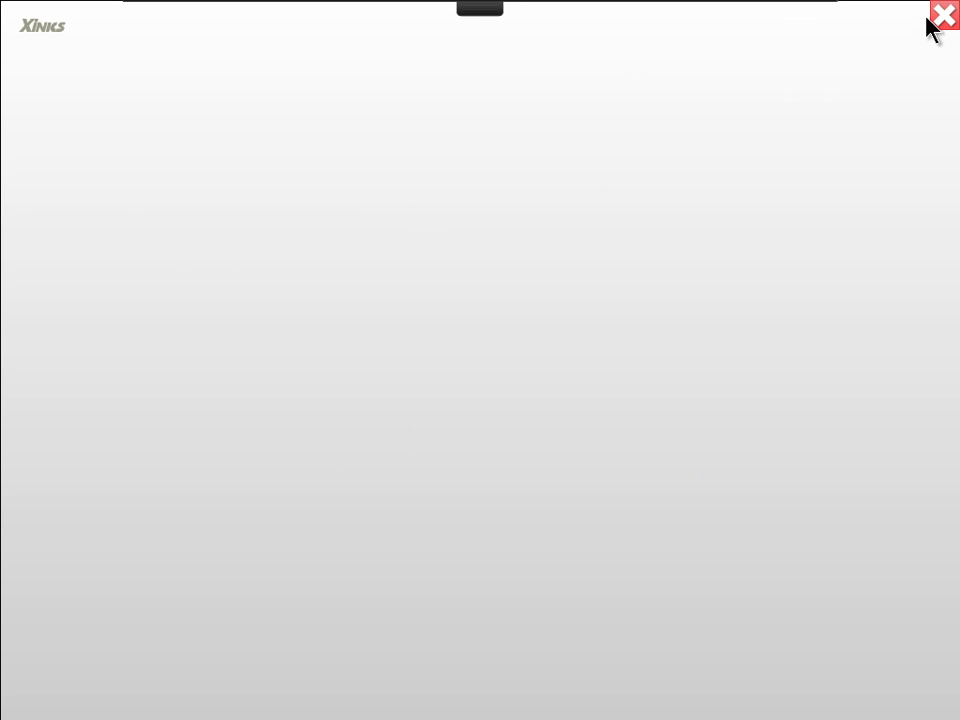
{"action": "left_click", "coordinate": [943, 22]}
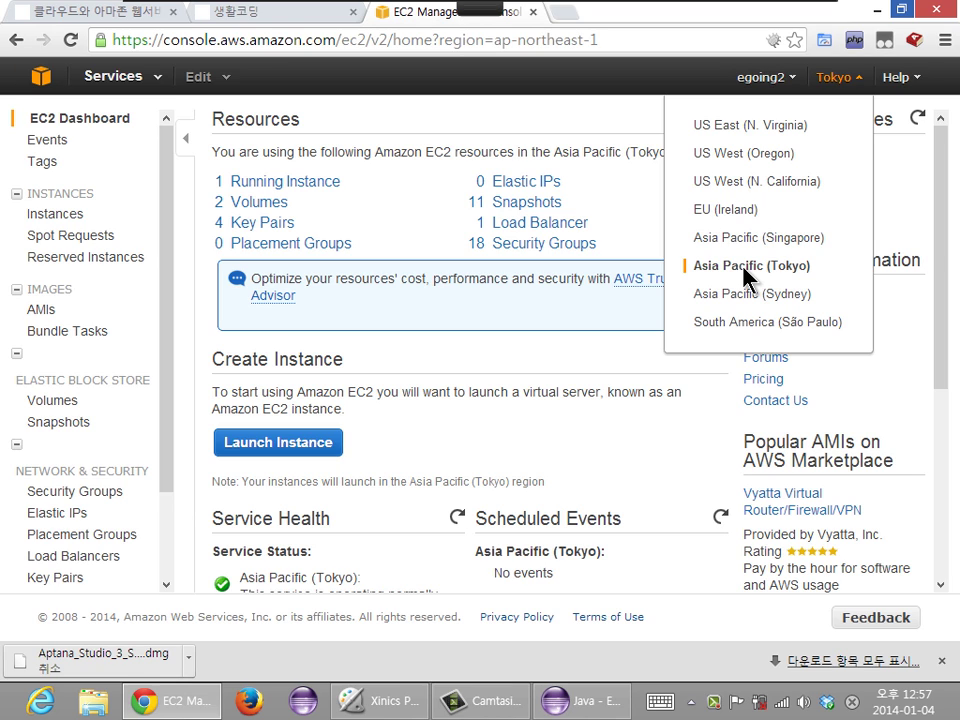
{"action": "left_click", "coordinate": [205, 372]}
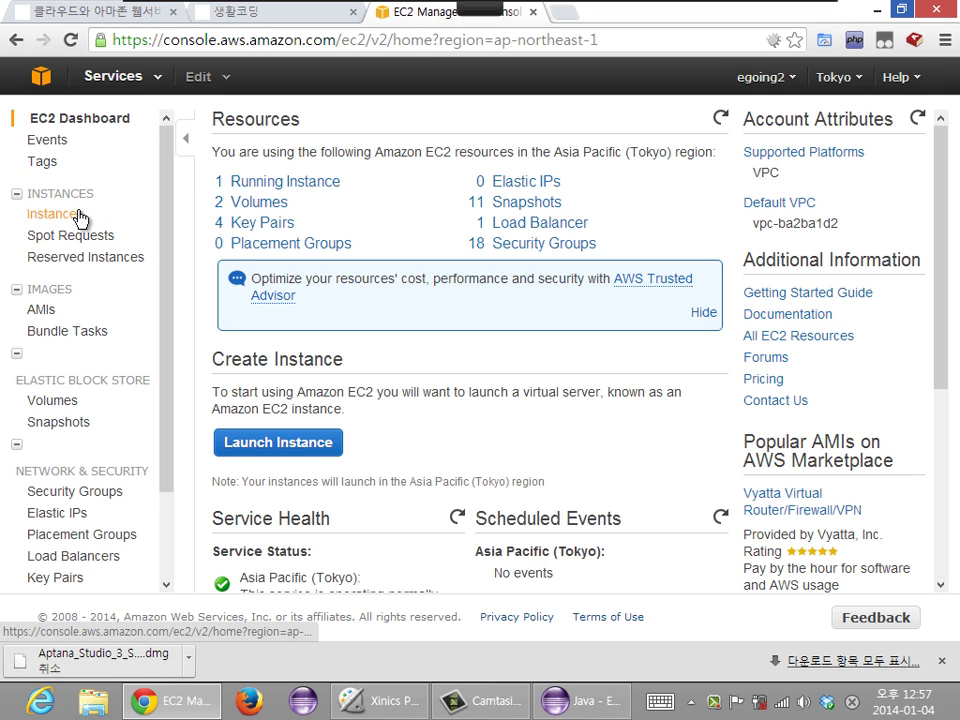
{"action": "left_click", "coordinate": [78, 218]}
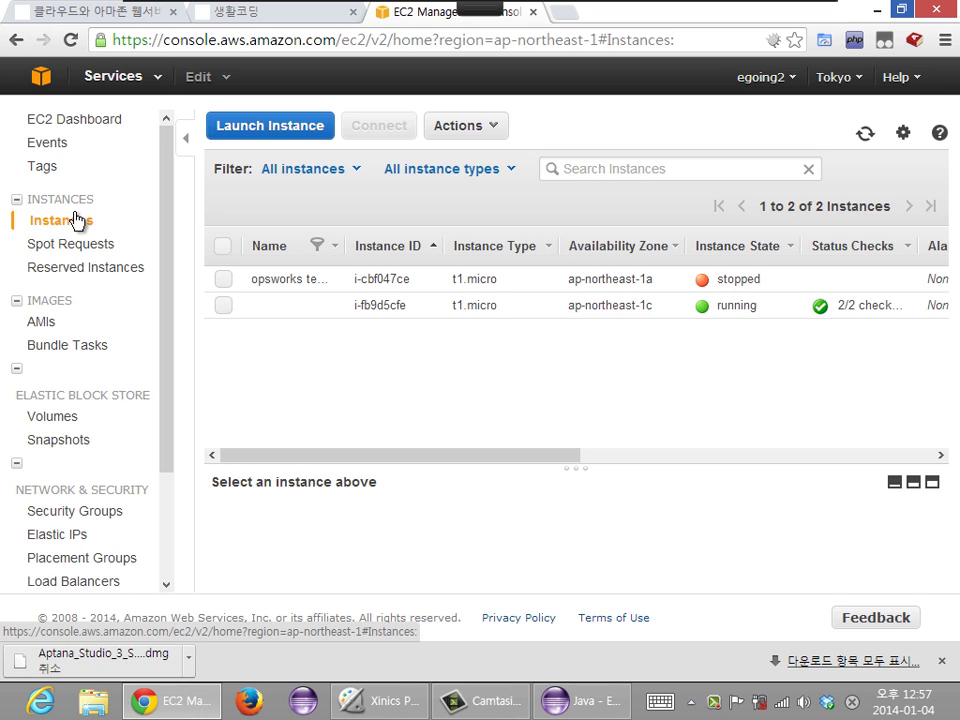
Select the running instance i-fb9d5cfe and look at the actions available for it.
{"action": "left_click", "coordinate": [553, 302]}
{"action": "right_click", "coordinate": [553, 302]}
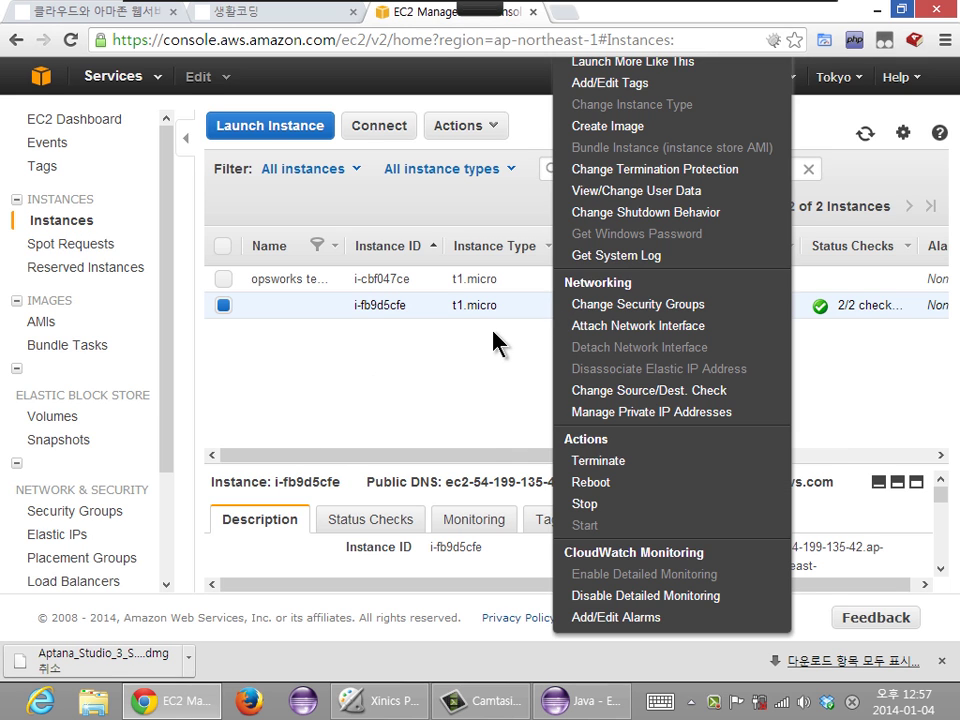
{"action": "left_click", "coordinate": [505, 312]}
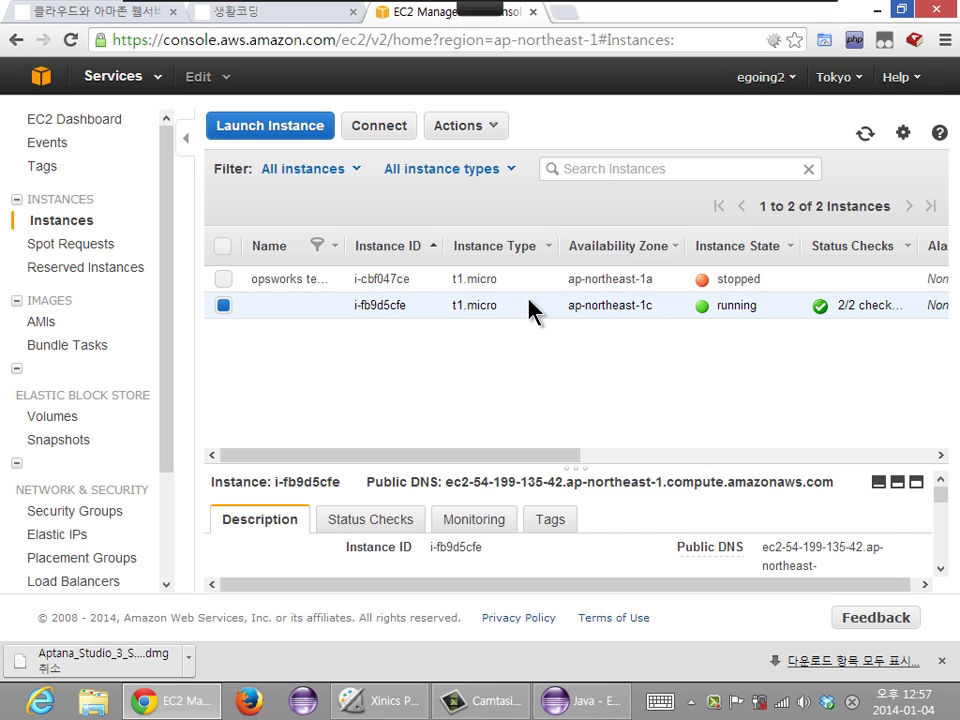
Annotate the instance list in red with "2대", a box around the stopped instance's row and circles around both instance states, then clear the markings.
{"action": "key", "text": "ctrl+shift+d"}
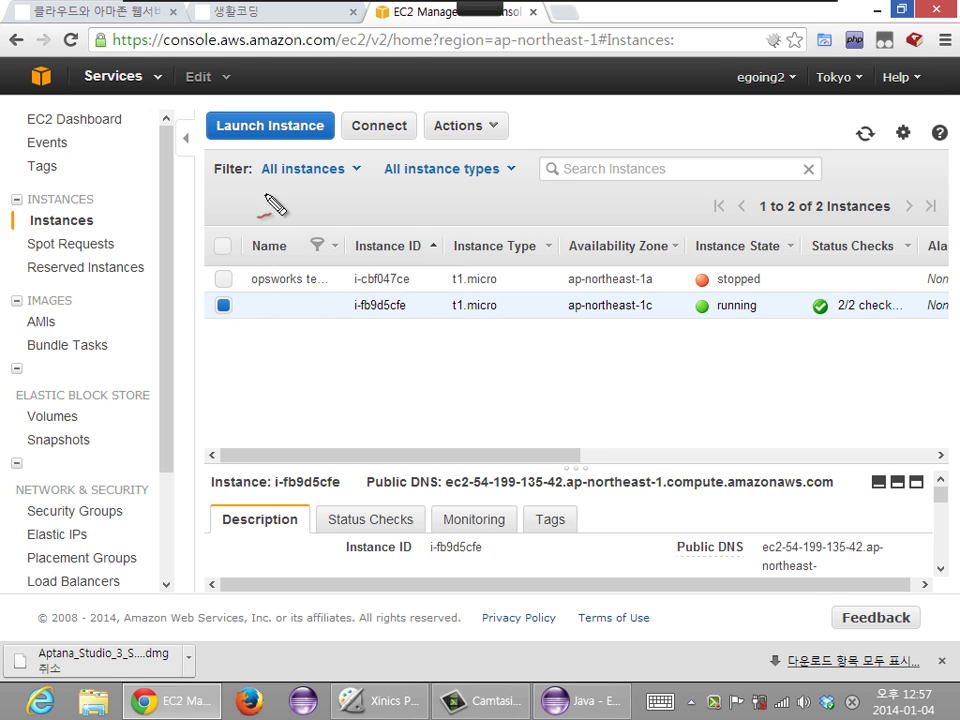
{"action": "mouse_move", "coordinate": [267, 196]}
{"action": "left_mouse_down"}
{"action": "mouse_move", "coordinate": [306, 193]}
{"action": "mouse_move", "coordinate": [332, 206]}
{"action": "left_mouse_up"}
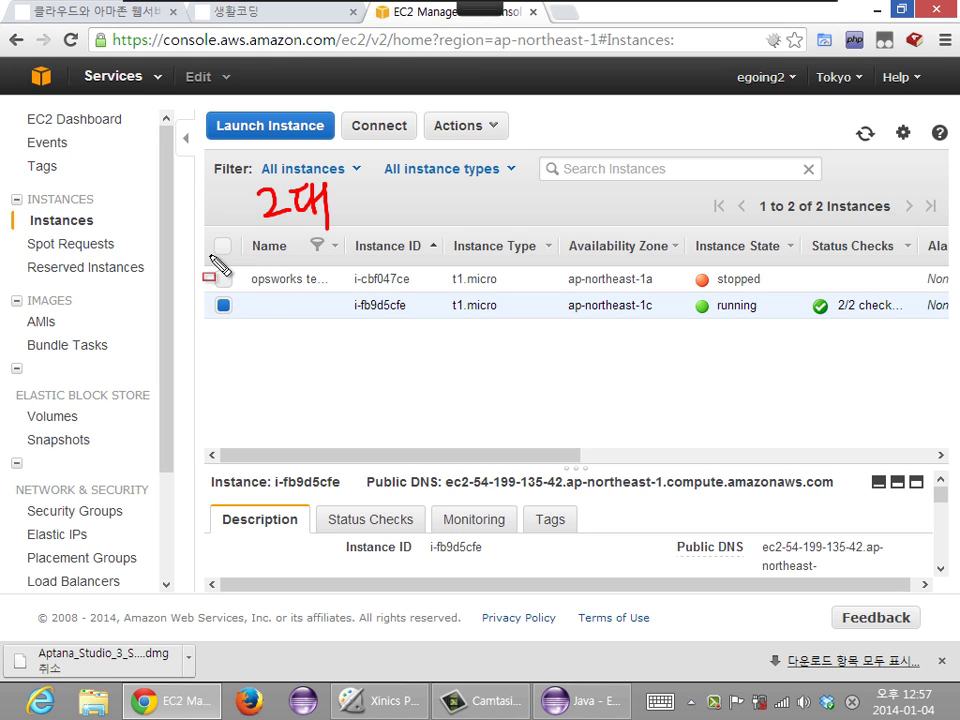
{"action": "left_click_drag", "start_coordinate": [208, 261], "coordinate": [946, 291]}
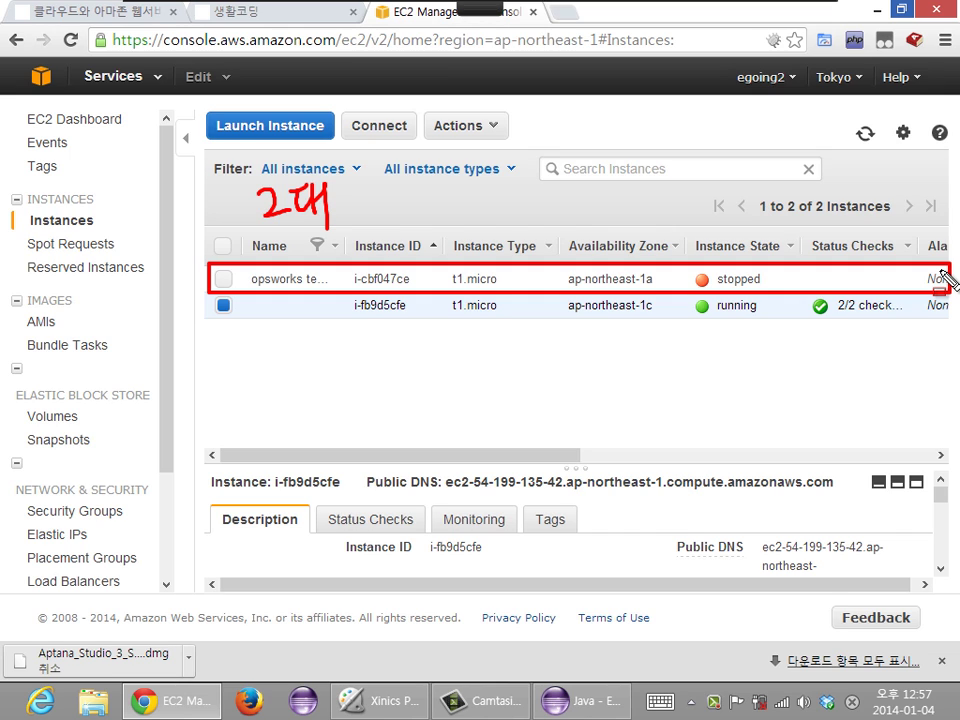
{"action": "left_click_drag", "start_coordinate": [722, 290], "coordinate": [761, 279]}
{"action": "left_click_drag", "start_coordinate": [707, 311], "coordinate": [745, 347]}
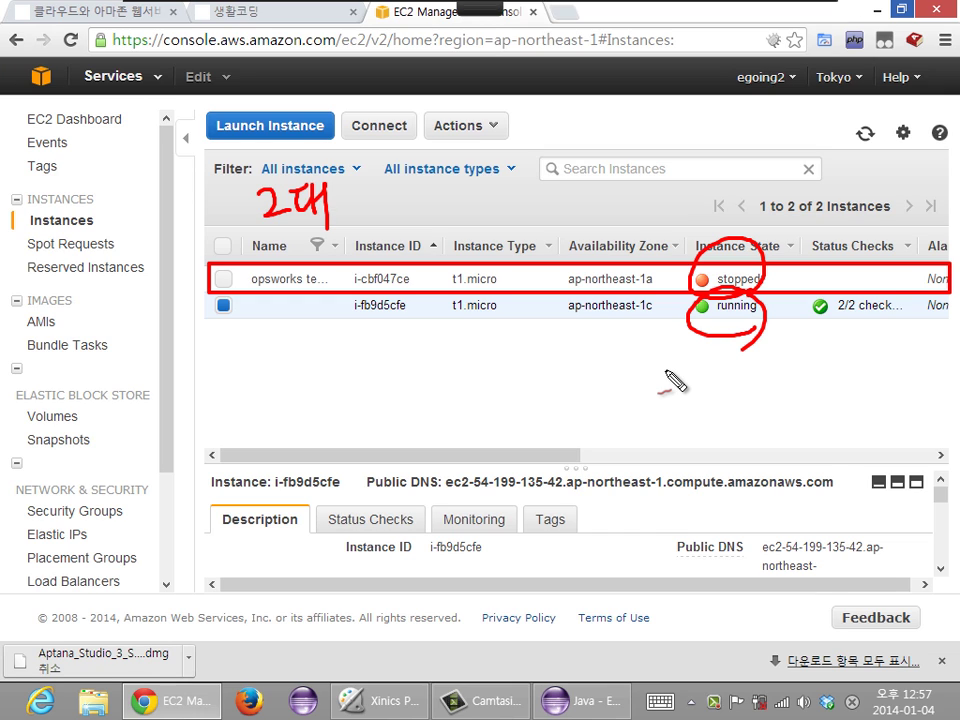
{"action": "key", "text": "ctrl+z"}
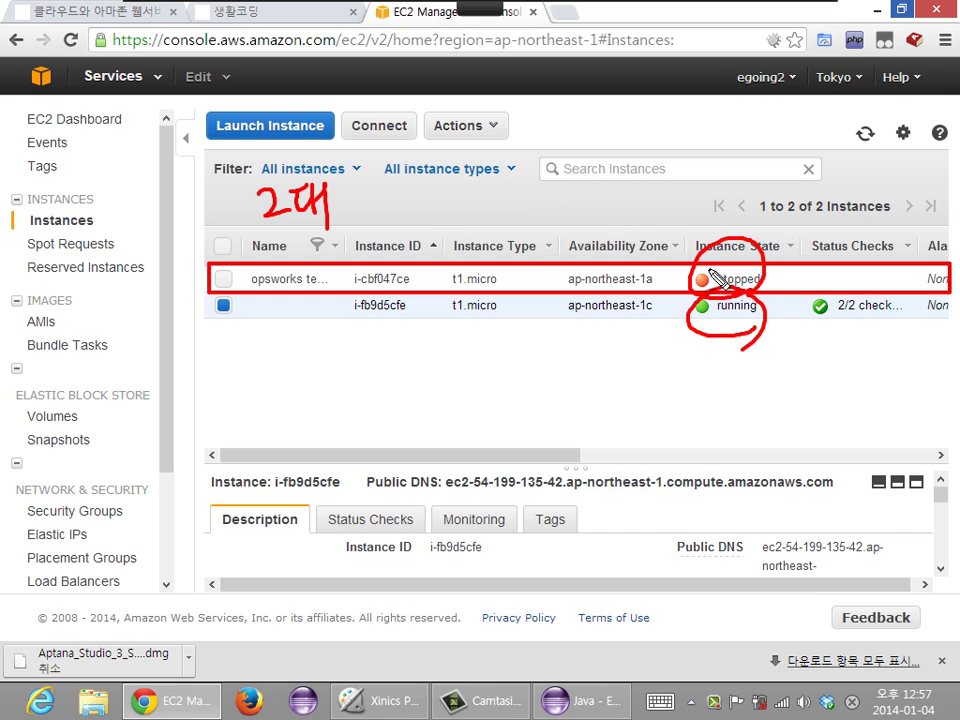
{"action": "left_click_drag", "start_coordinate": [614, 350], "coordinate": [638, 346]}
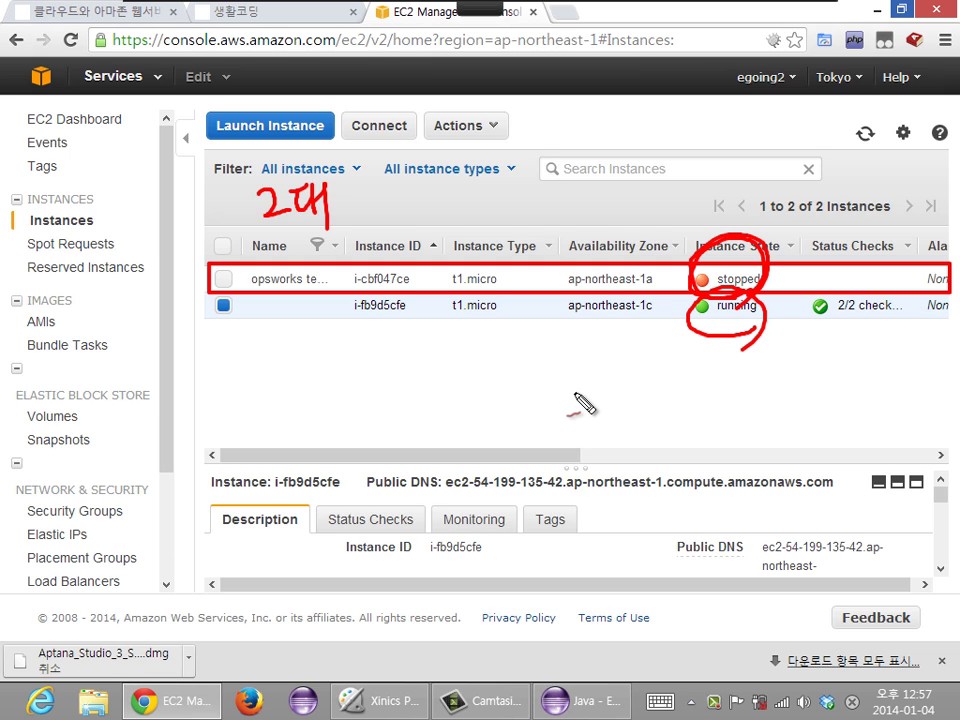
{"action": "key", "text": "Escape"}
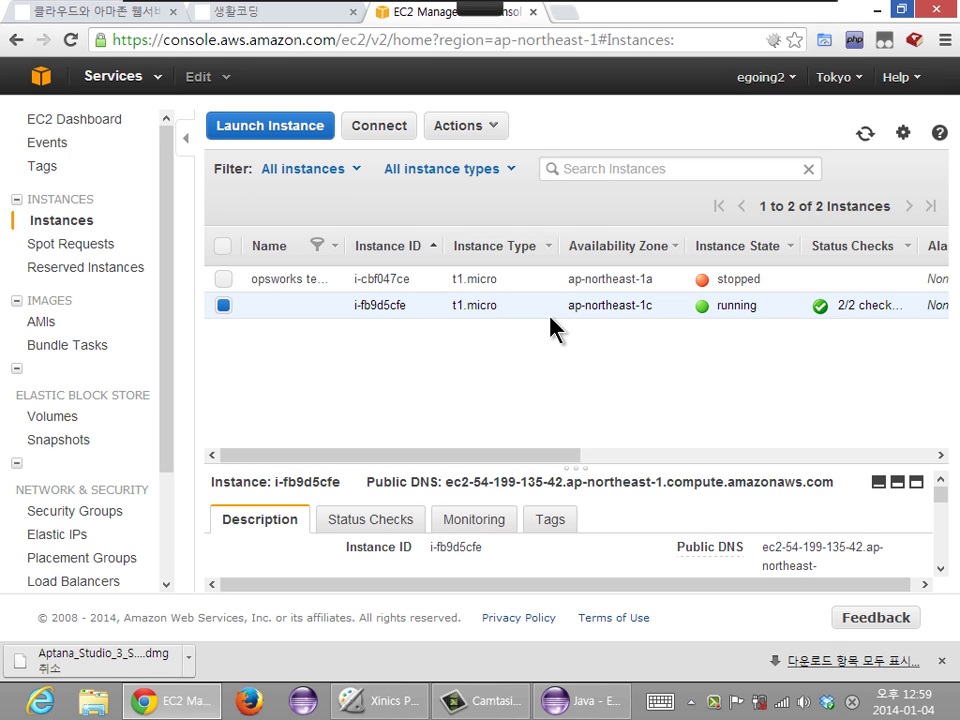
Check the running instance's available actions, and try to terminate the stopped opsworks test instance i-cbf047ce.
{"action": "right_click", "coordinate": [550, 309]}
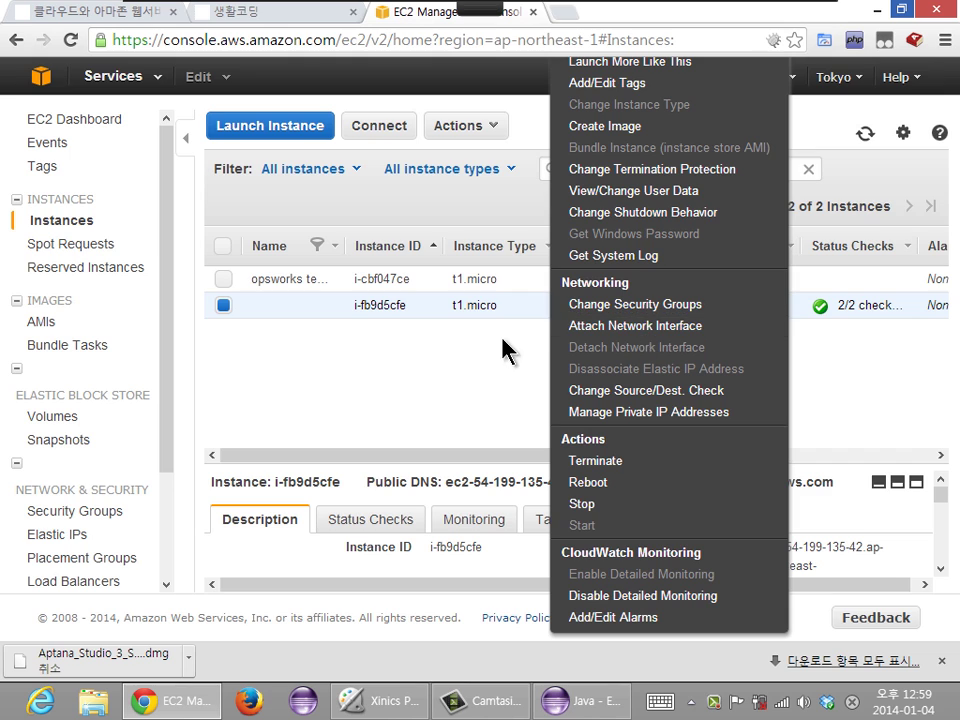
{"action": "left_click", "coordinate": [461, 392]}
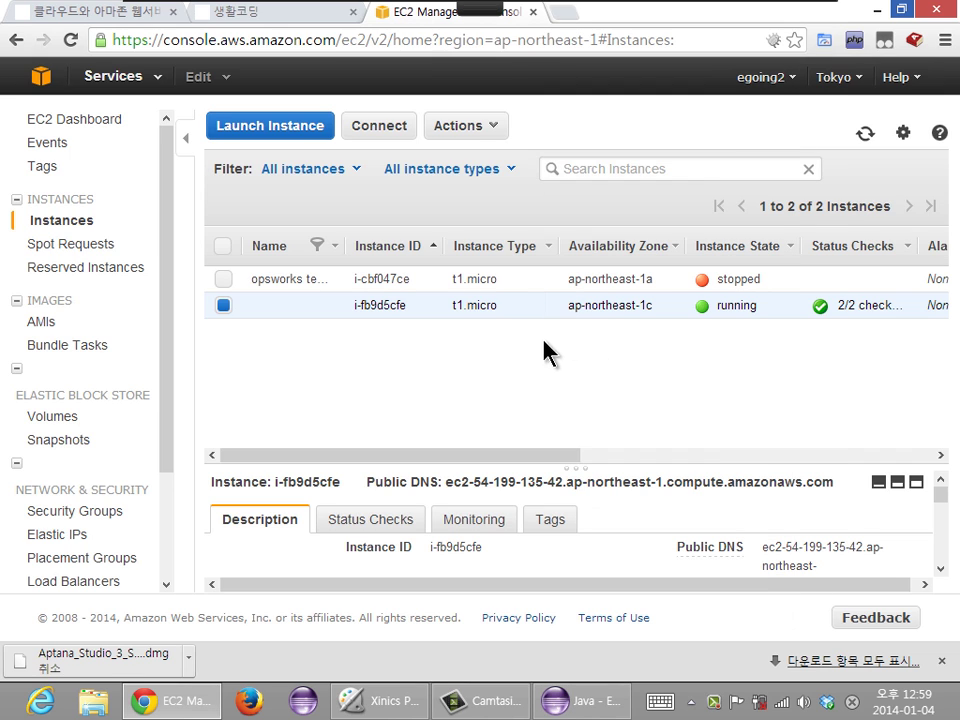
{"action": "left_click", "coordinate": [509, 279]}
{"action": "right_click", "coordinate": [509, 278]}
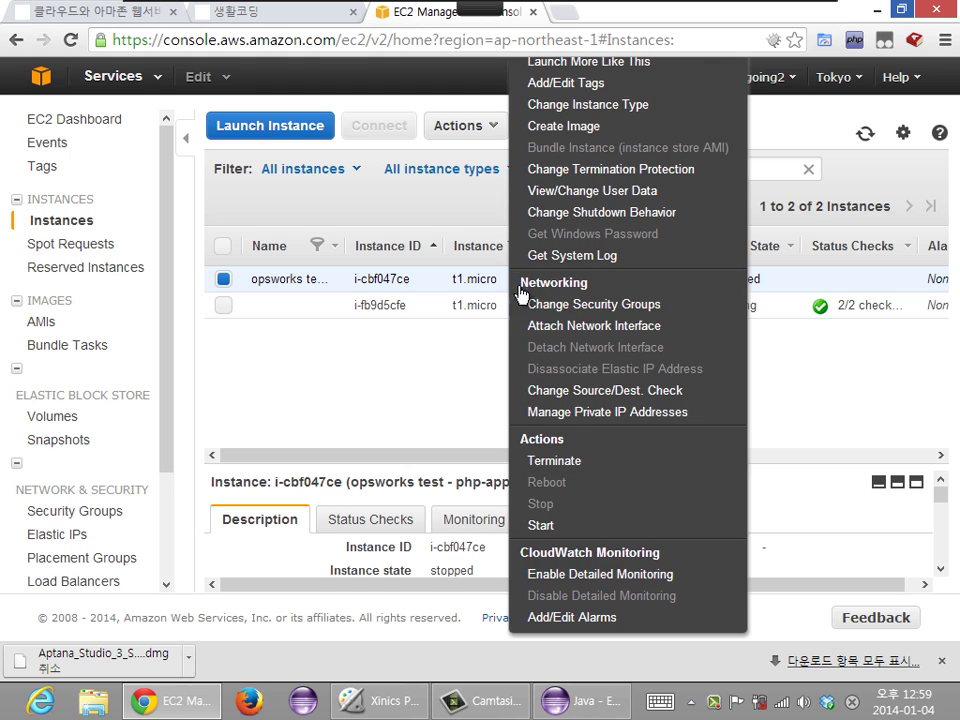
{"action": "left_click", "coordinate": [589, 462]}
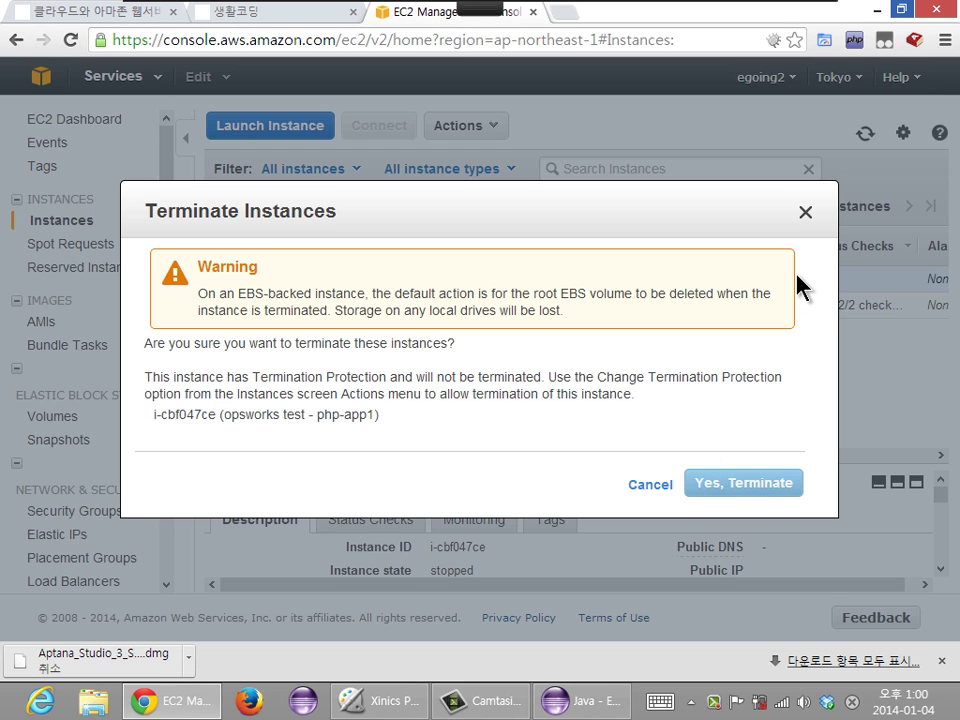
{"action": "key", "text": "Escape"}
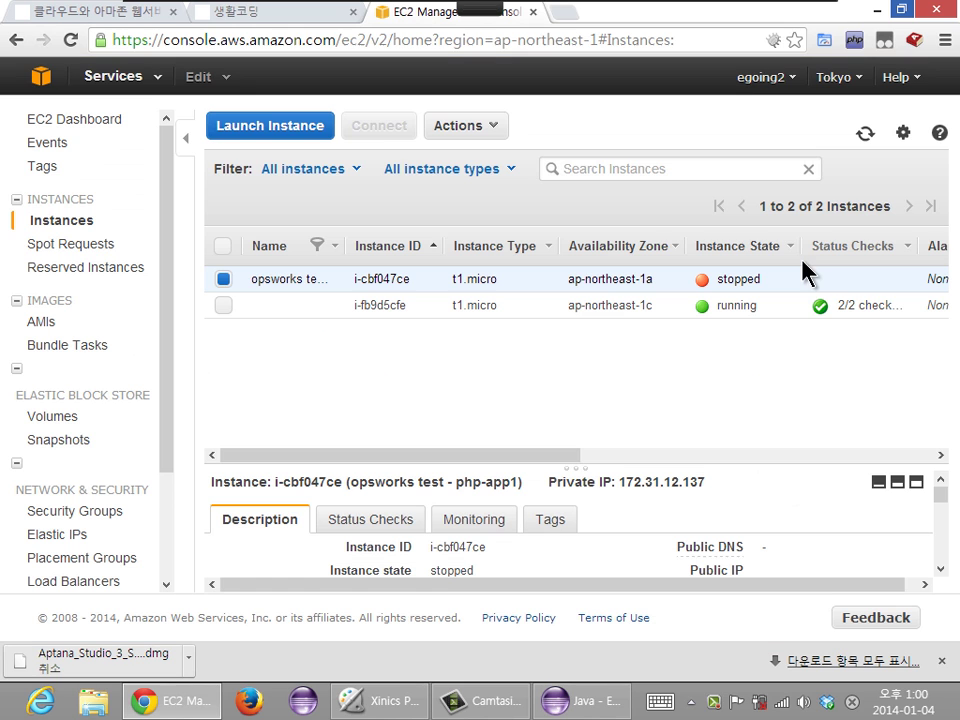
Terminate the running instance i-fb9d5cfe and confirm its termination.
{"action": "left_click", "coordinate": [645, 305]}
{"action": "right_click", "coordinate": [645, 305]}
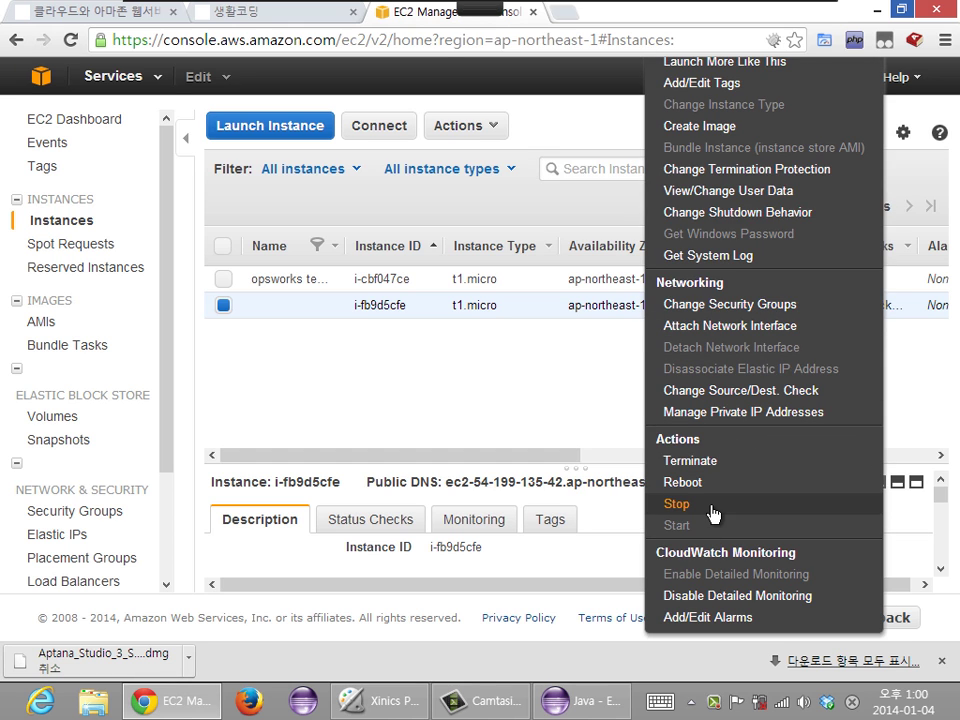
{"action": "left_click", "coordinate": [696, 463]}
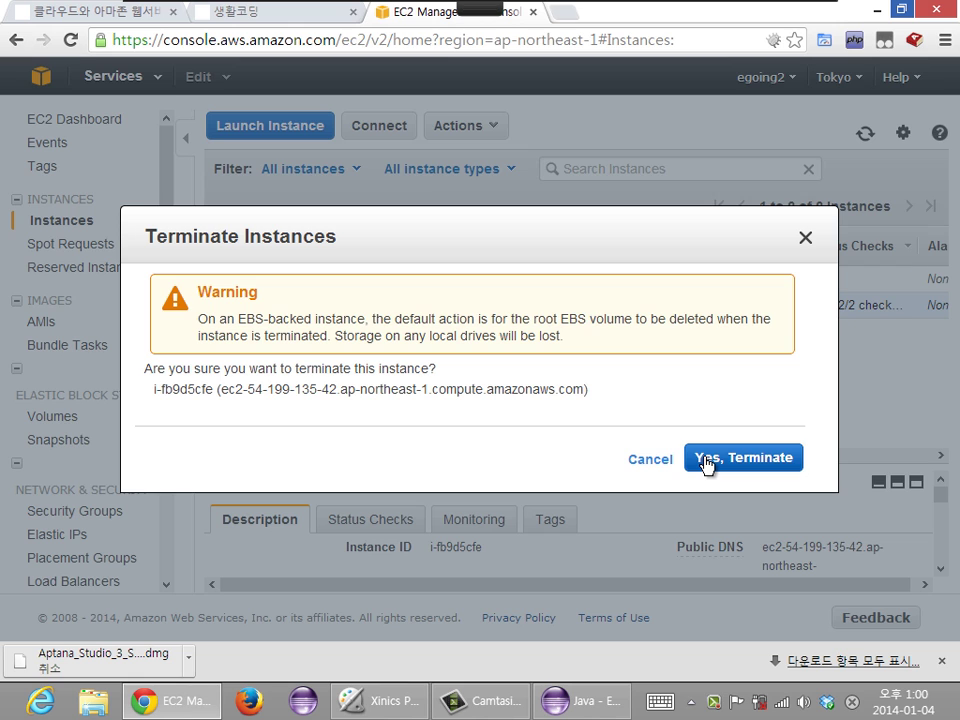
{"action": "left_click", "coordinate": [706, 460]}
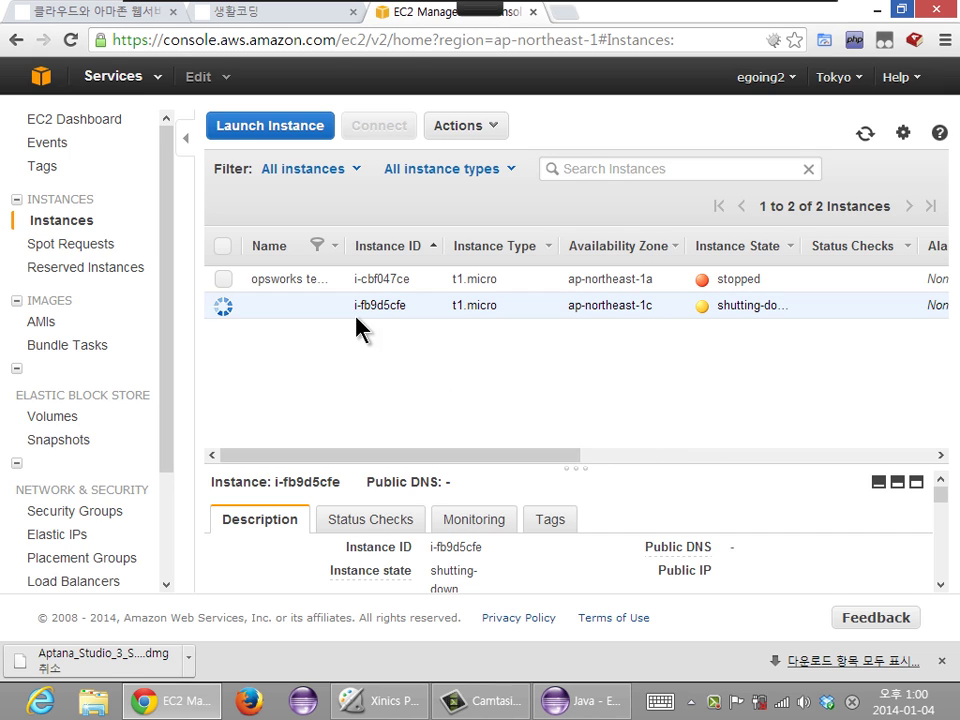
Compare the details of instances i-cbf047ce and i-fb9d5cfe by selecting them alternately in the list.
{"action": "double_click", "coordinate": [470, 276]}
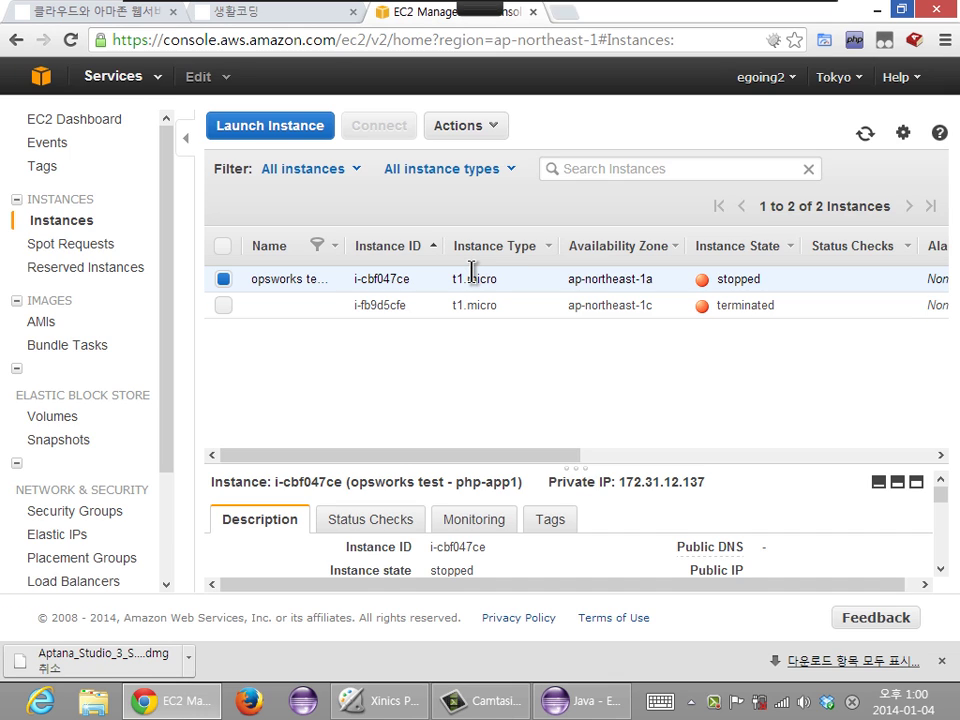
{"action": "left_click", "coordinate": [515, 307]}
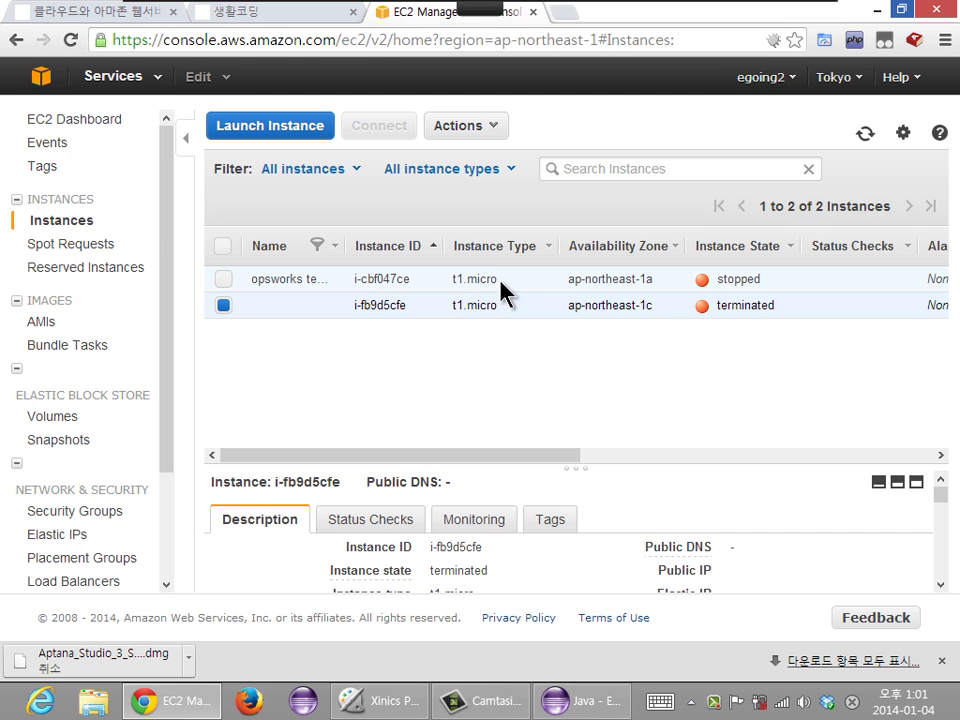
{"action": "left_click", "coordinate": [500, 282]}
{"action": "left_click", "coordinate": [499, 308]}
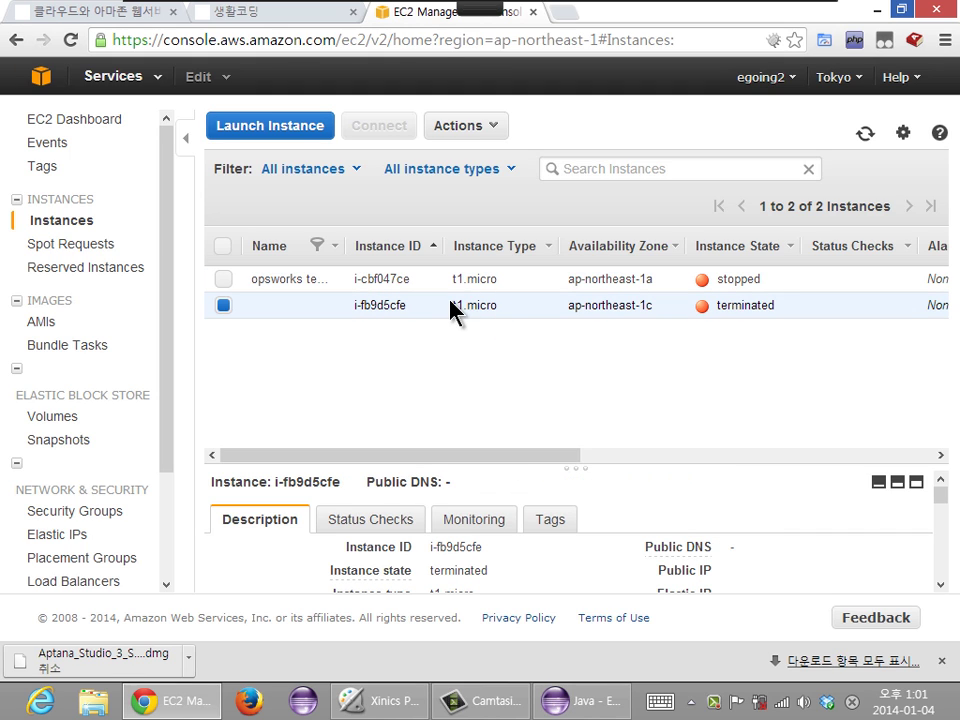
{"action": "left_click", "coordinate": [449, 281]}
{"action": "left_click", "coordinate": [450, 307]}
Start launching a new instance and browse the Quick Start machine images, including the Amazon Linux, Windows Server and Ubuntu entries.
{"action": "left_click", "coordinate": [305, 140]}
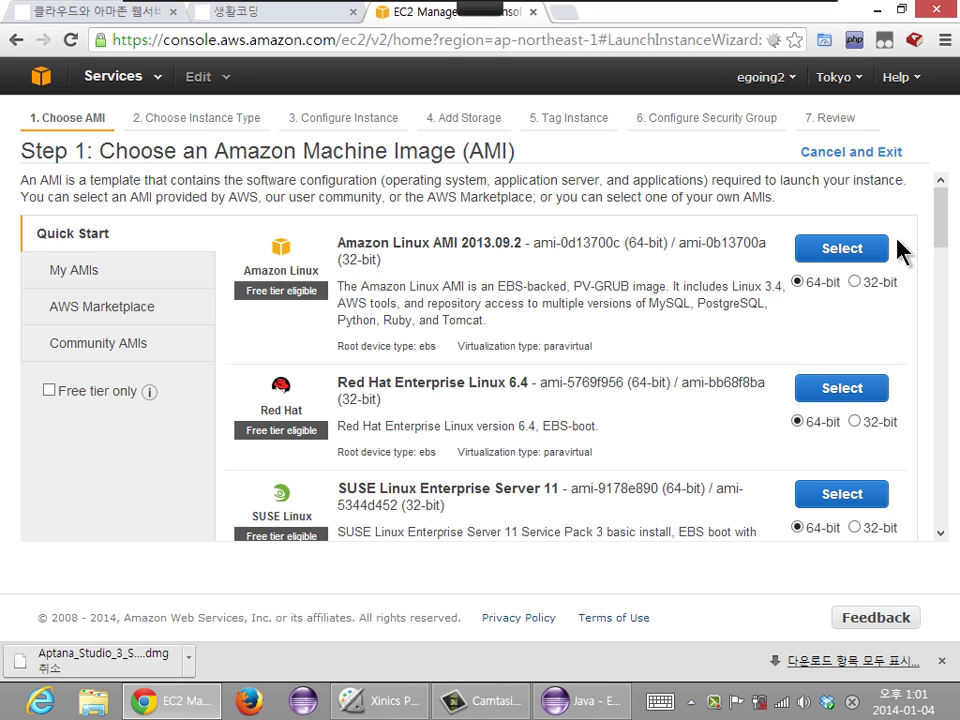
{"action": "scroll", "coordinate": [949, 260], "scroll_direction": "down", "scroll_amount": 10}
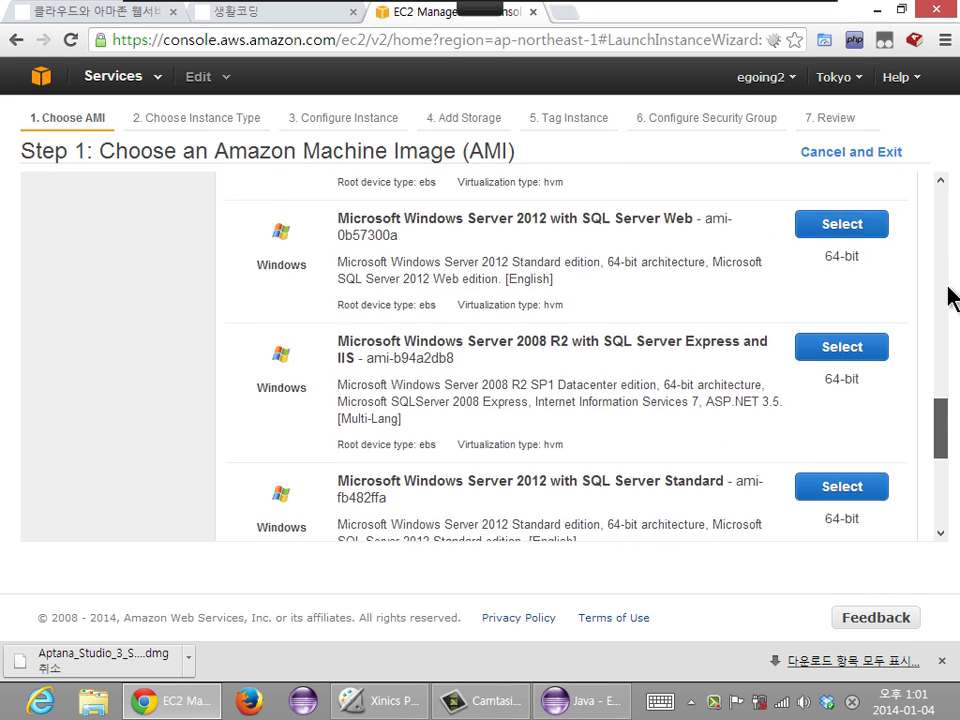
{"action": "scroll", "coordinate": [952, 298], "scroll_direction": "up", "scroll_amount": 10}
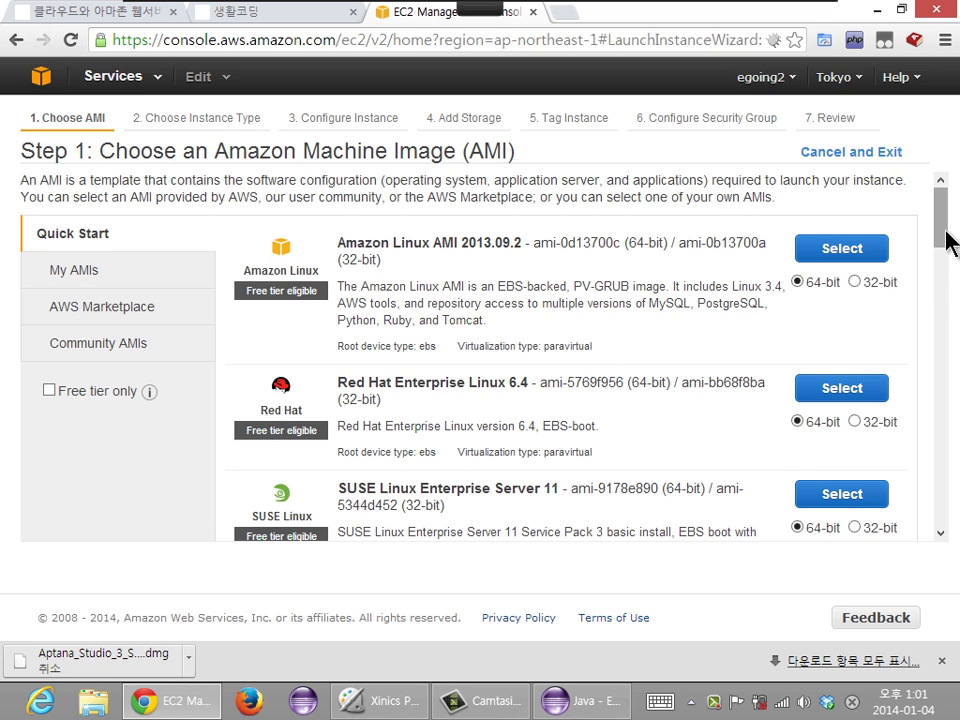
{"action": "left_click_drag", "start_coordinate": [945, 242], "coordinate": [941, 400]}
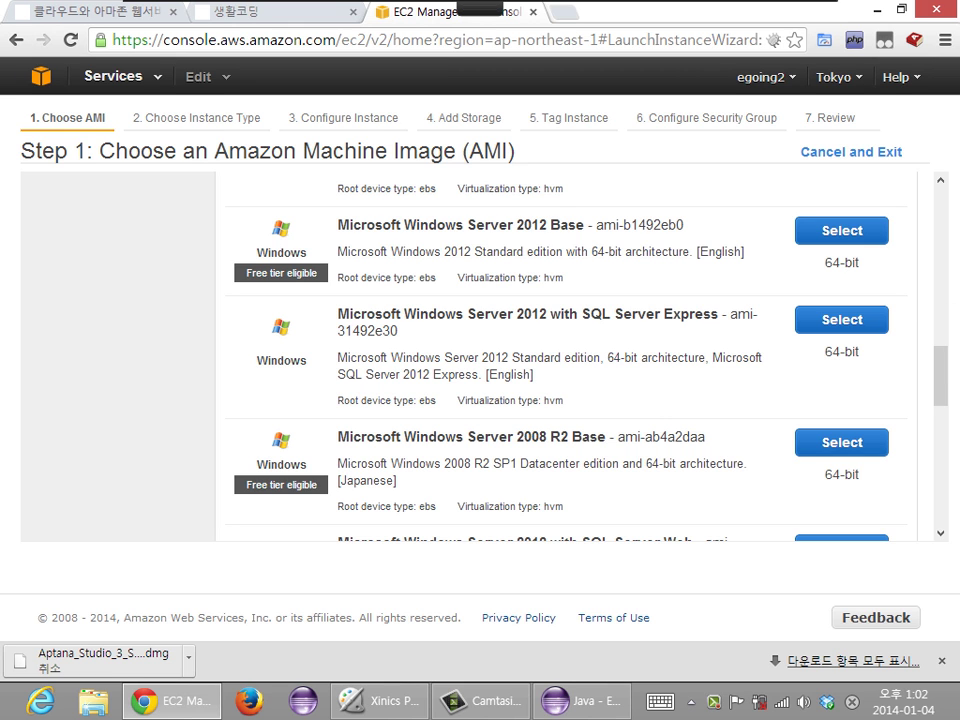
{"action": "mouse_move", "coordinate": [939, 392]}
{"action": "left_mouse_down"}
{"action": "mouse_move", "coordinate": [936, 317]}
{"action": "mouse_move", "coordinate": [940, 370]}
{"action": "left_mouse_up"}
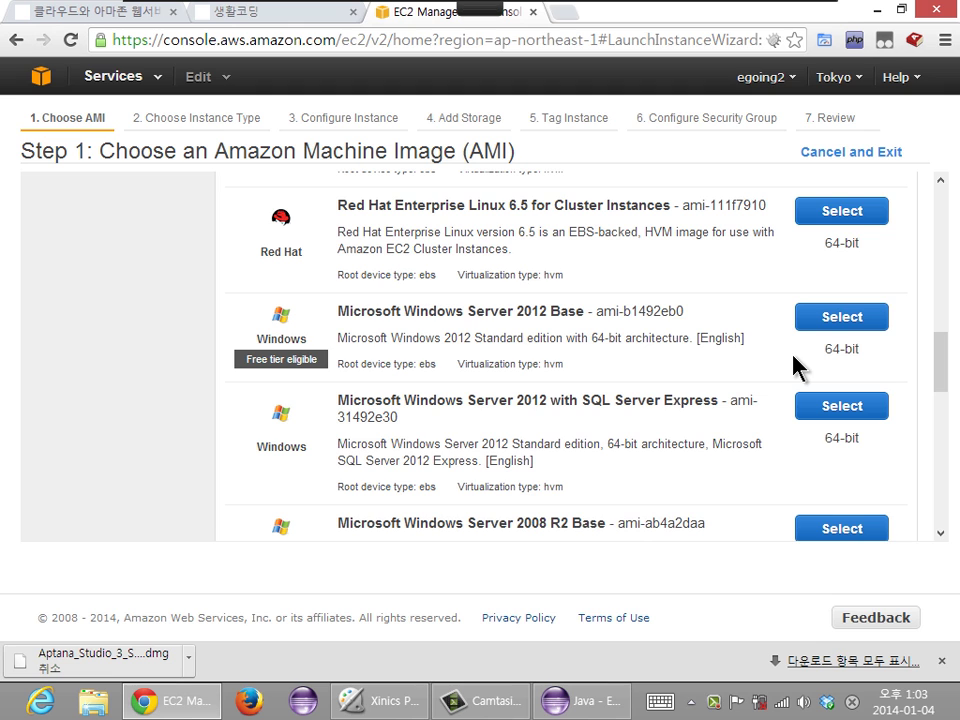
{"action": "left_click_drag", "start_coordinate": [939, 360], "coordinate": [944, 217]}
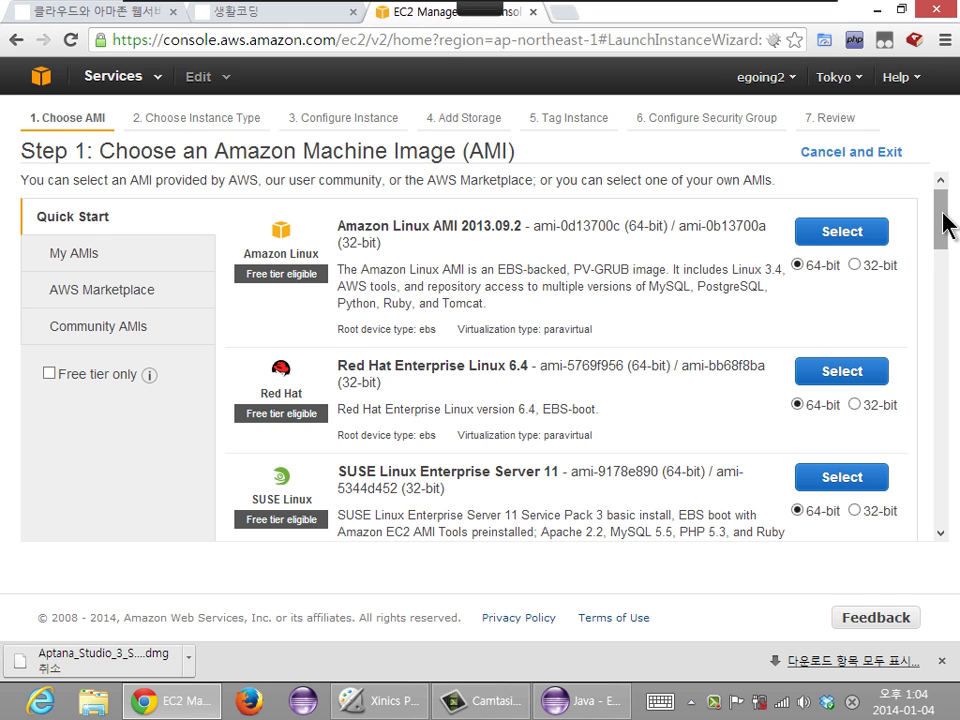
{"action": "scroll", "coordinate": [943, 225], "scroll_direction": "down", "scroll_amount": 5}
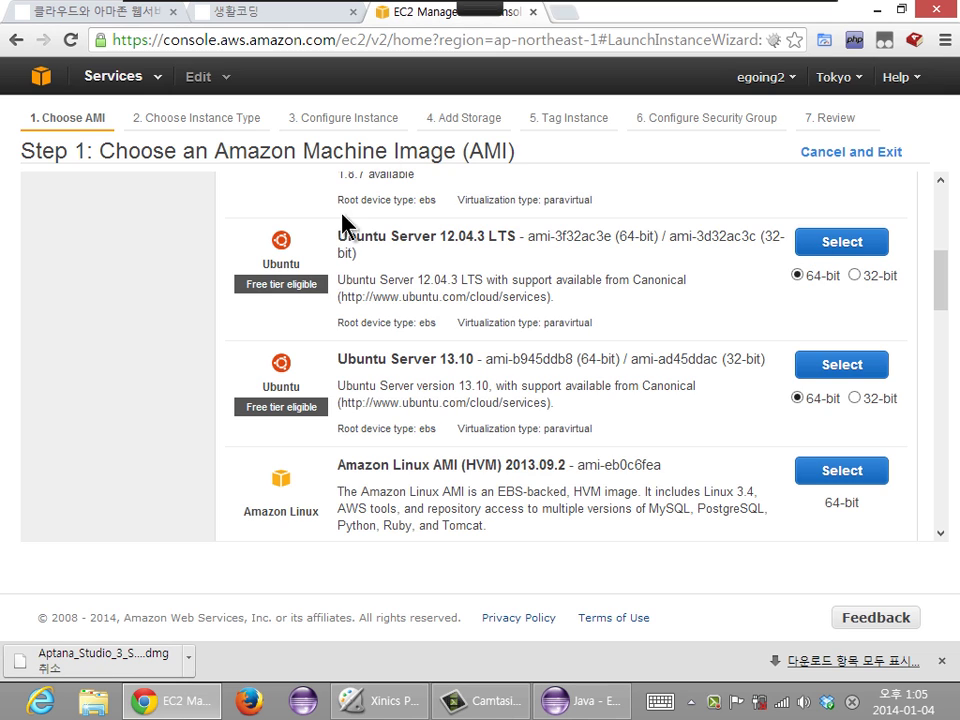
Choose the 64-bit Ubuntu Server 12.04.3 LTS machine image for the new instance.
{"action": "mouse_move", "coordinate": [310, 300]}
{"action": "left_mouse_down"}
{"action": "mouse_move", "coordinate": [304, 308]}
{"action": "mouse_move", "coordinate": [245, 266]}
{"action": "mouse_move", "coordinate": [312, 300]}
{"action": "left_mouse_up"}
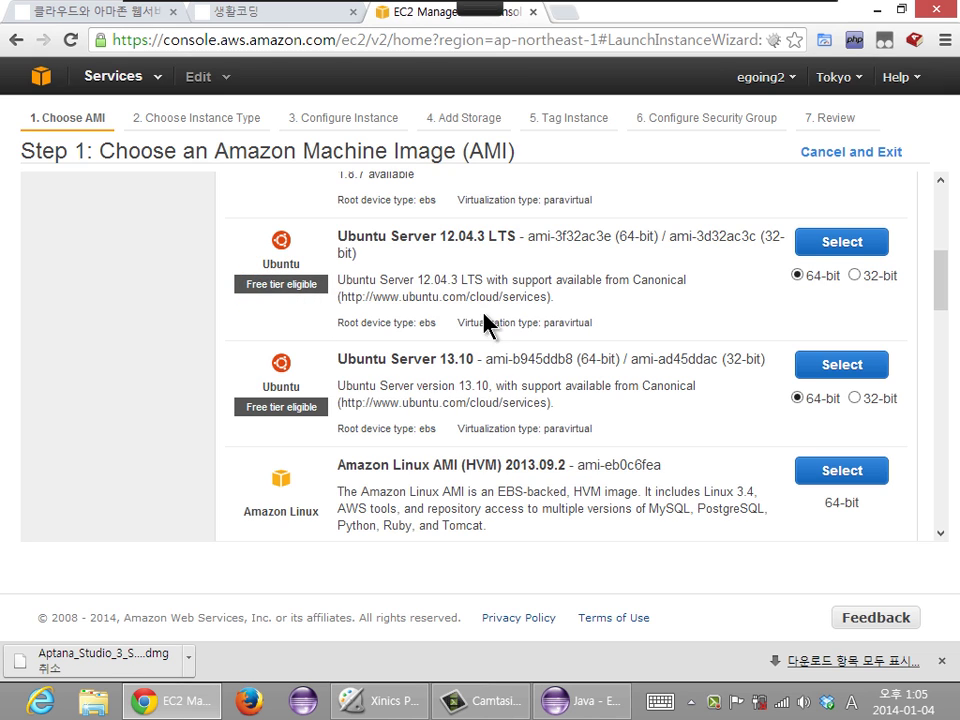
{"action": "left_click", "coordinate": [857, 240]}
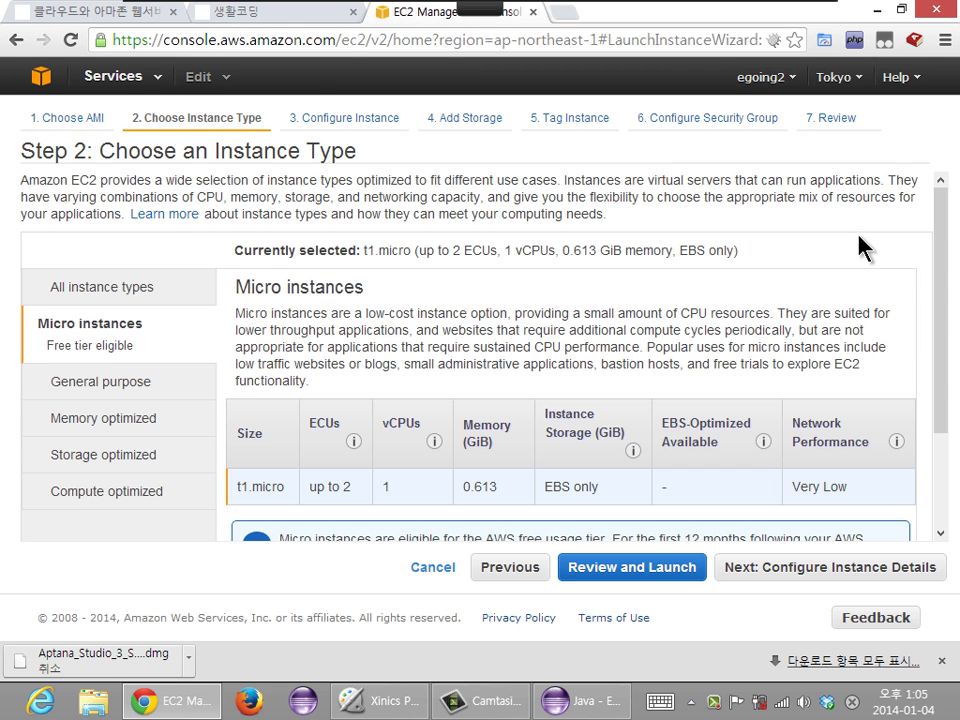
{"action": "left_click_drag", "start_coordinate": [230, 144], "coordinate": [190, 162]}
{"action": "mouse_move", "coordinate": [195, 92]}
{"action": "left_mouse_down"}
{"action": "mouse_move", "coordinate": [228, 95]}
{"action": "mouse_move", "coordinate": [214, 122]}
{"action": "mouse_move", "coordinate": [223, 141]}
{"action": "left_mouse_up"}
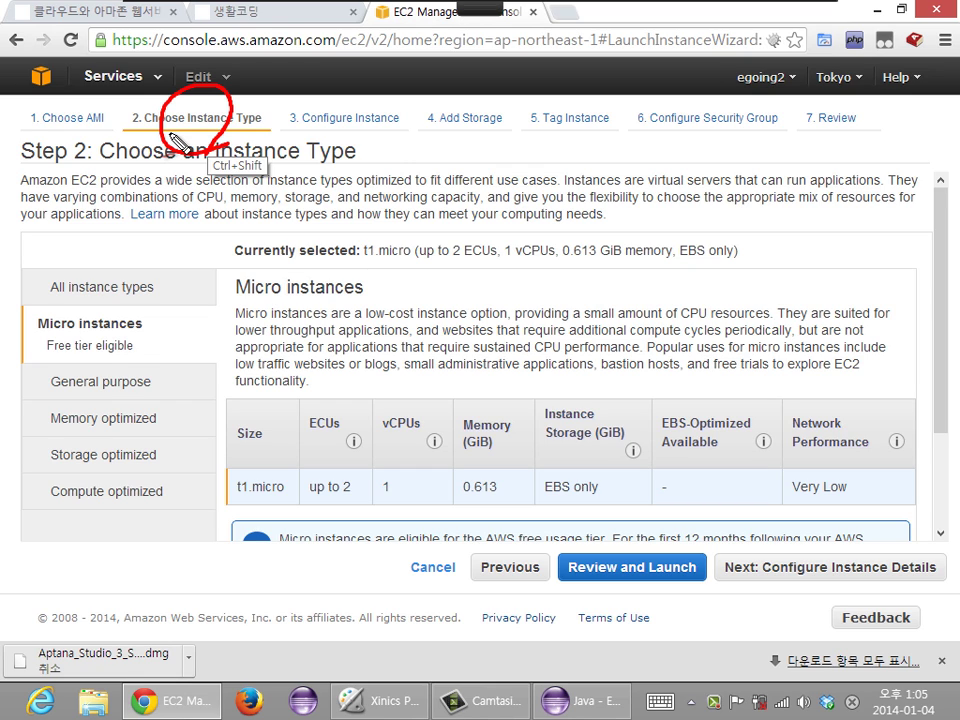
{"action": "key", "text": "Escape"}
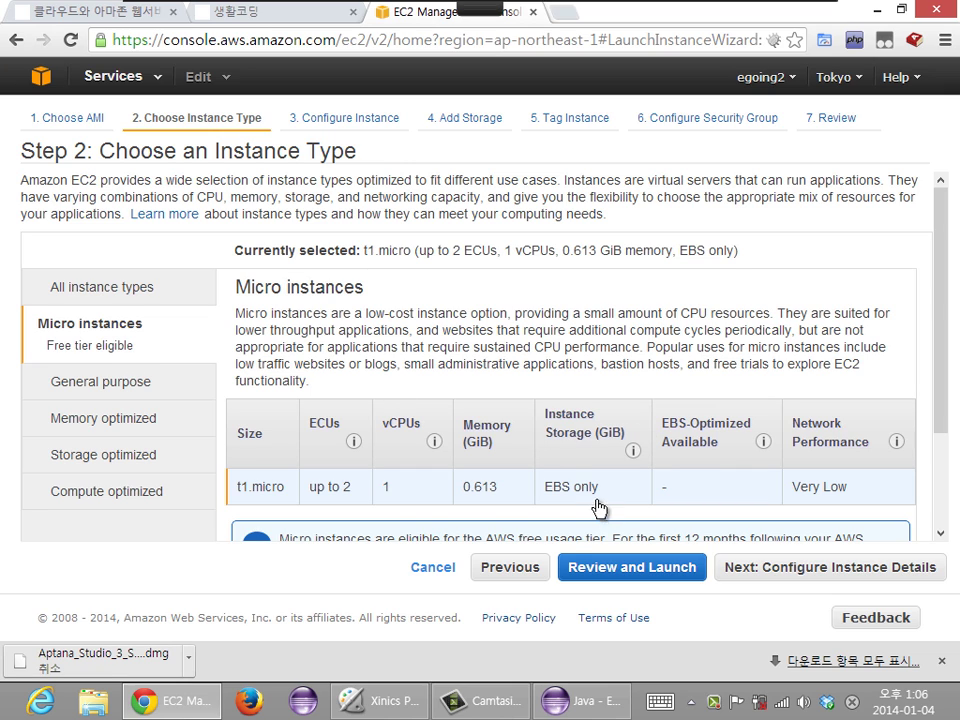
Compare the sizes and specifications of the General purpose, Memory optimized, Storage optimized and Compute optimized instance families.
{"action": "left_click", "coordinate": [128, 390]}
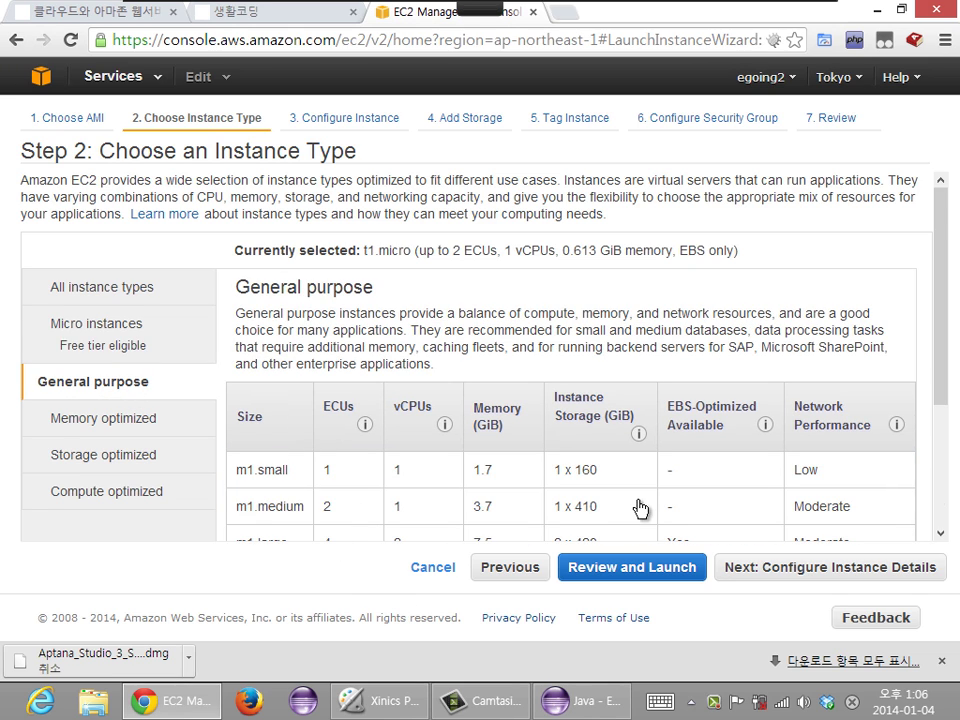
{"action": "left_click_drag", "start_coordinate": [943, 360], "coordinate": [949, 471]}
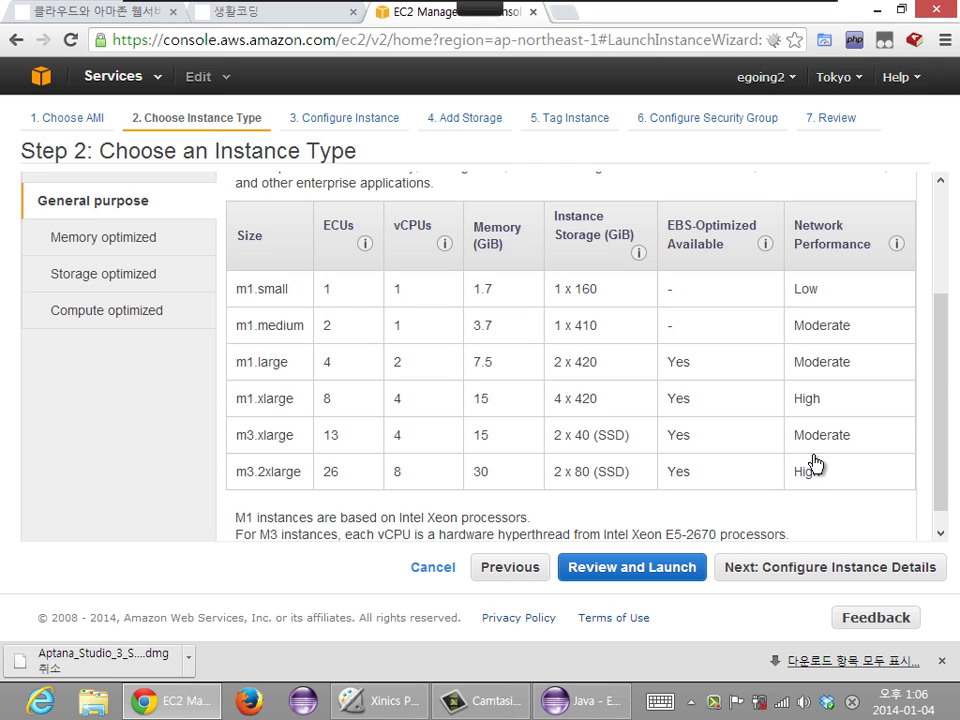
{"action": "left_click", "coordinate": [116, 252]}
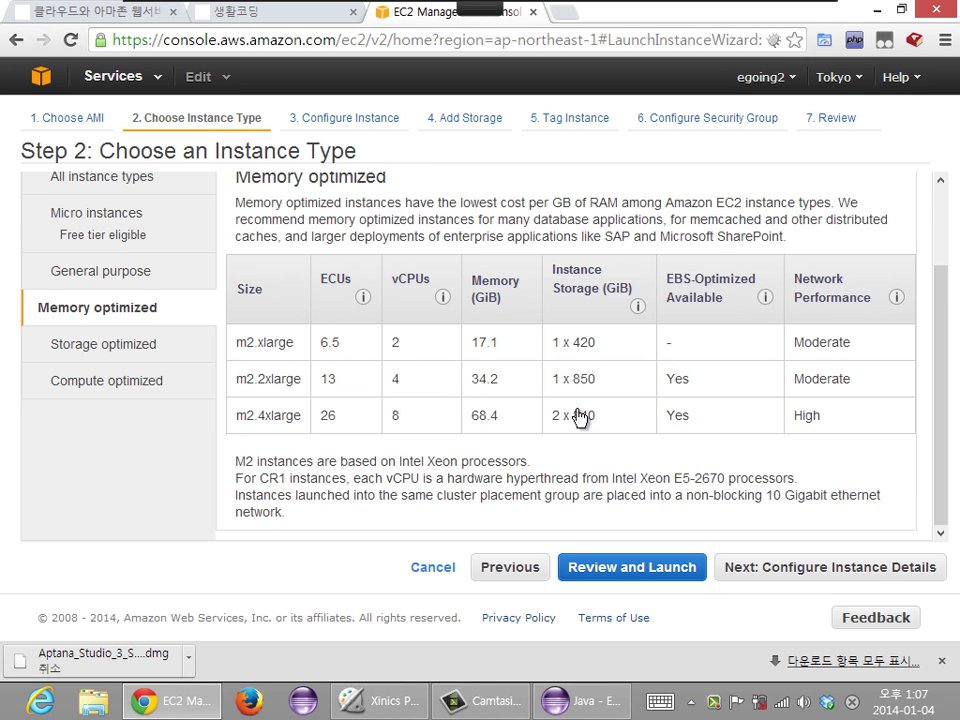
{"action": "left_click", "coordinate": [116, 352]}
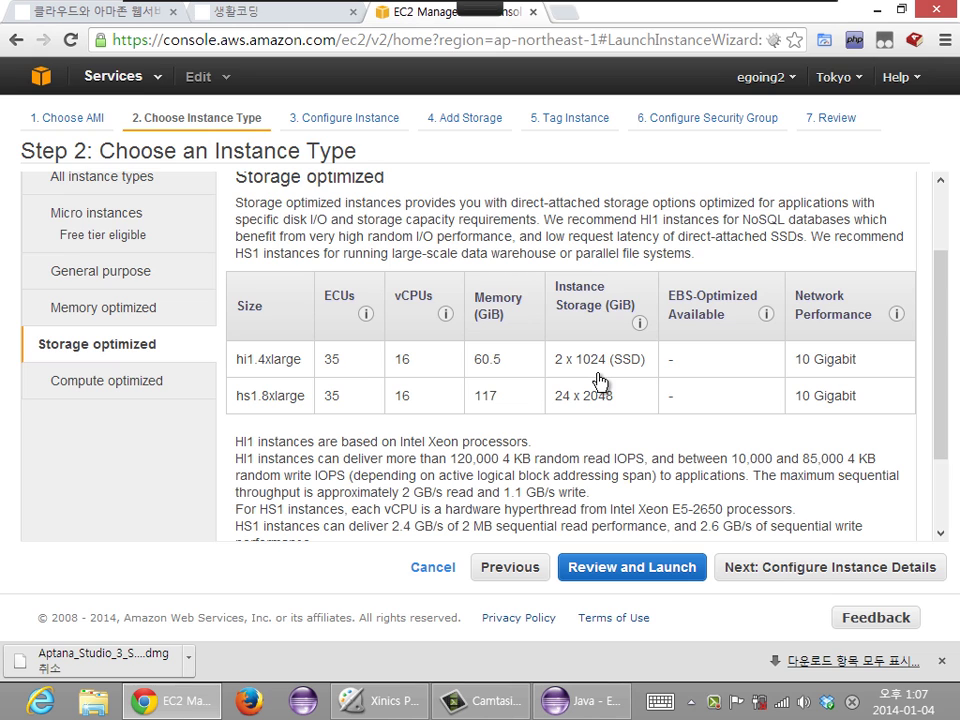
{"action": "left_click", "coordinate": [126, 379]}
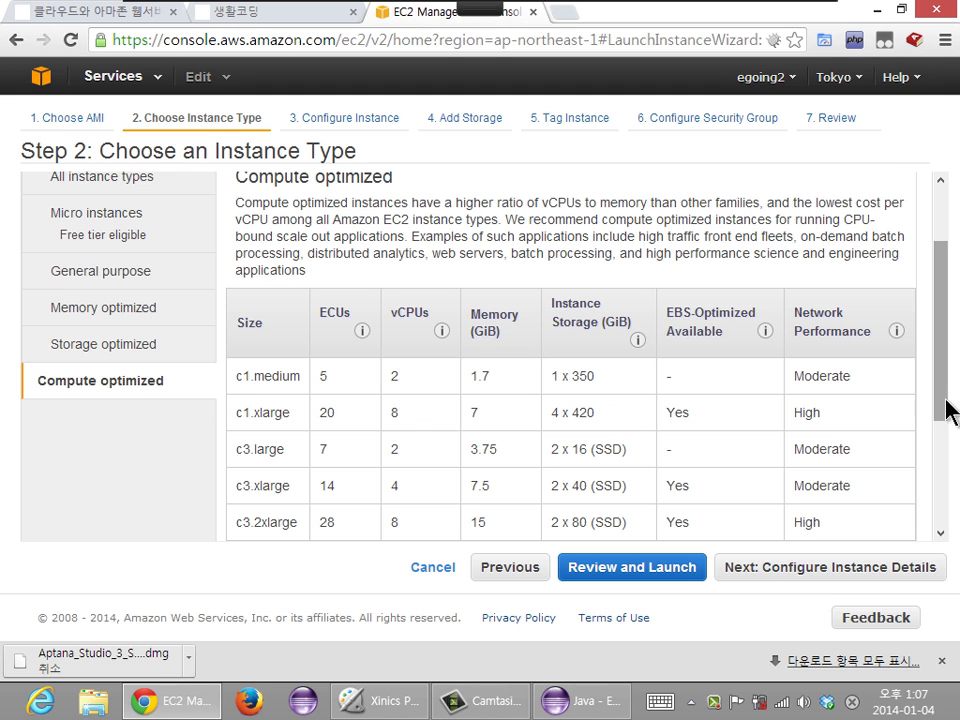
{"action": "left_click_drag", "start_coordinate": [948, 430], "coordinate": [943, 485]}
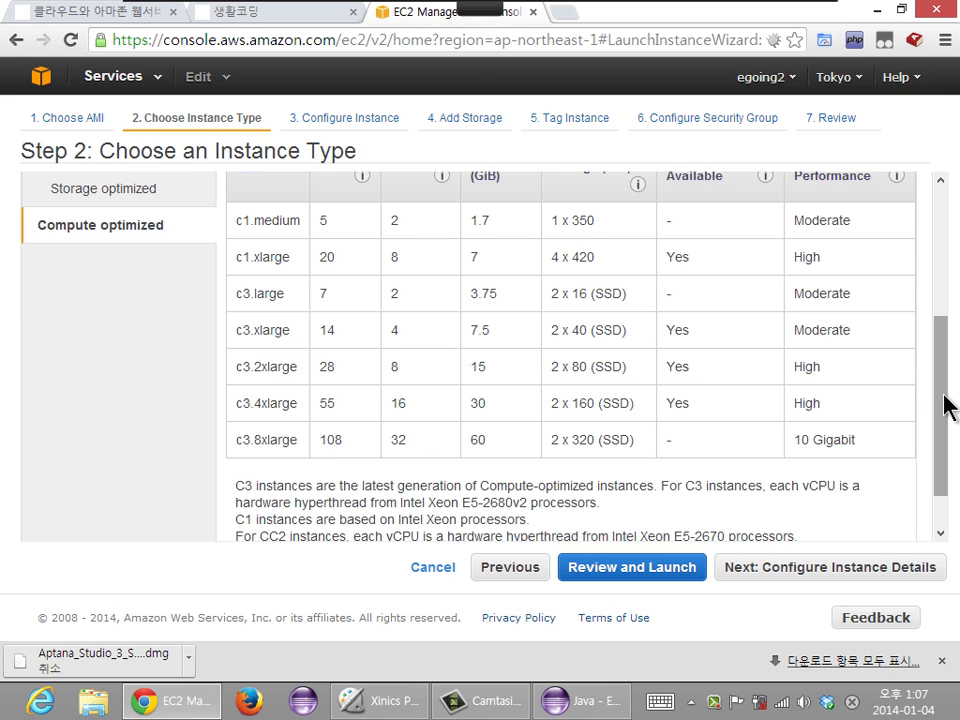
{"action": "left_click_drag", "start_coordinate": [945, 407], "coordinate": [945, 265]}
{"action": "scroll", "coordinate": [943, 265], "scroll_direction": "up", "scroll_amount": 2}
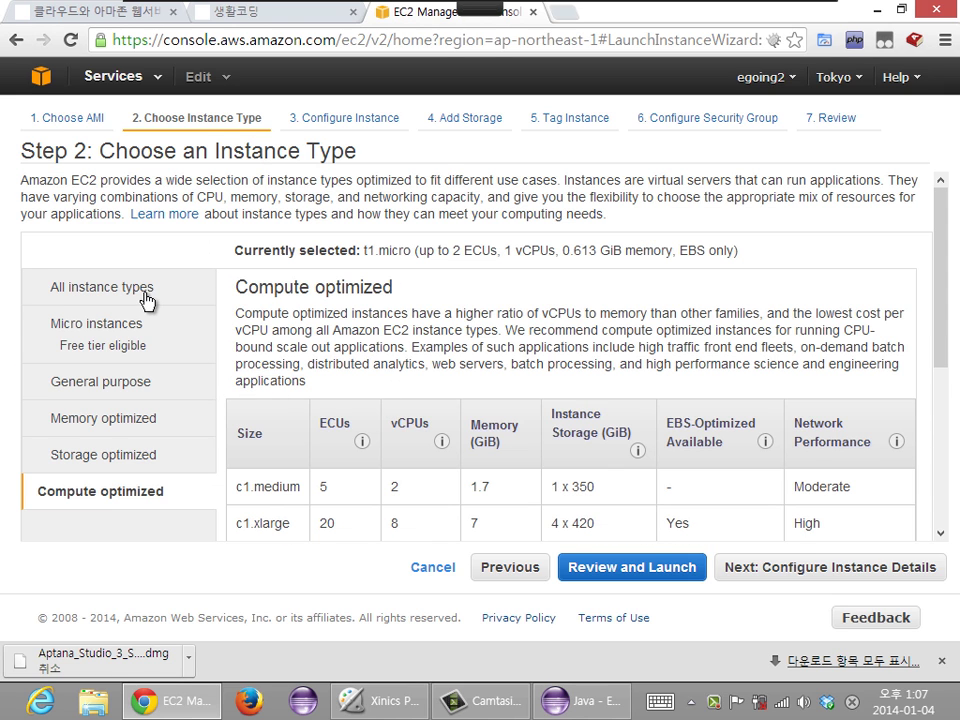
Return to the Micro instances, keep the free-tier t1.micro type and proceed to the instance details.
{"action": "left_click", "coordinate": [121, 350]}
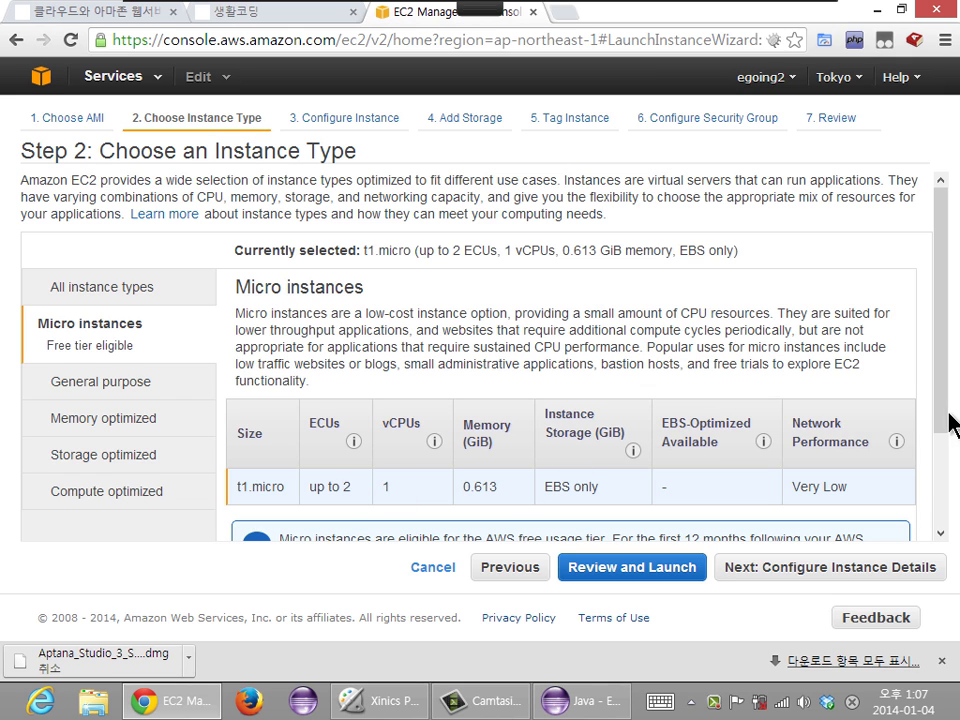
{"action": "left_click_drag", "start_coordinate": [949, 418], "coordinate": [945, 510]}
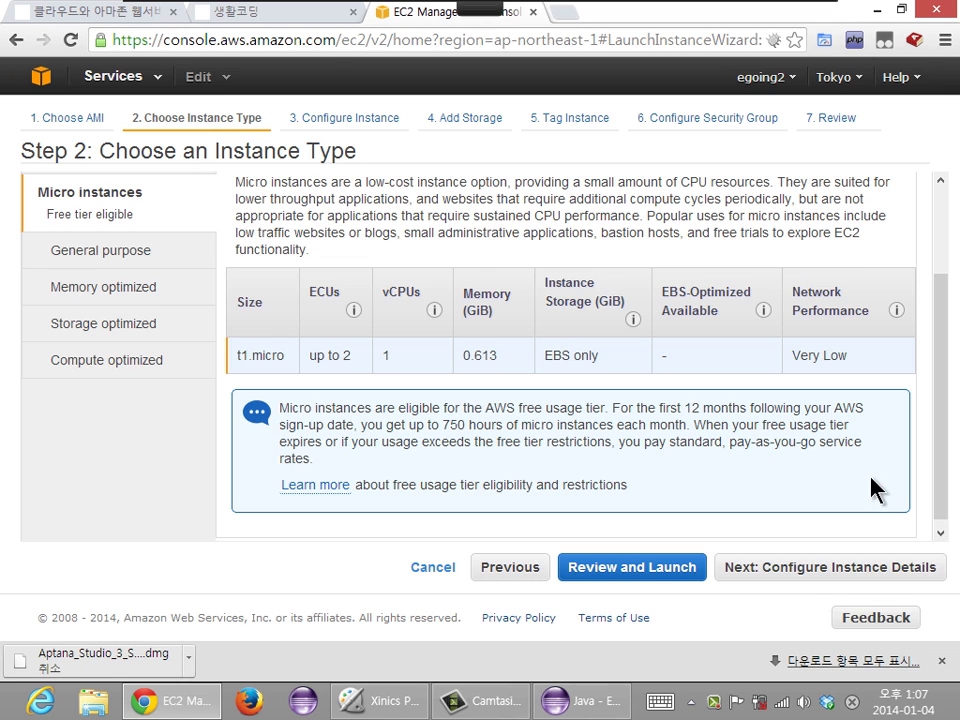
{"action": "left_click", "coordinate": [828, 567]}
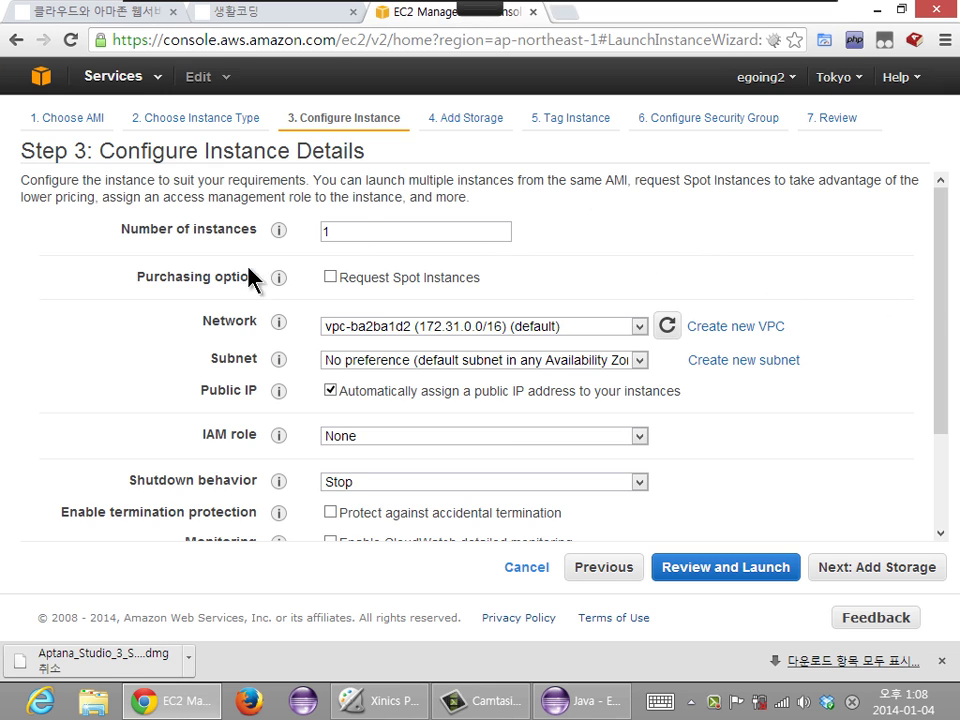
Try 20 as the number of instances and restore the value to 1.
{"action": "double_click", "coordinate": [328, 231]}
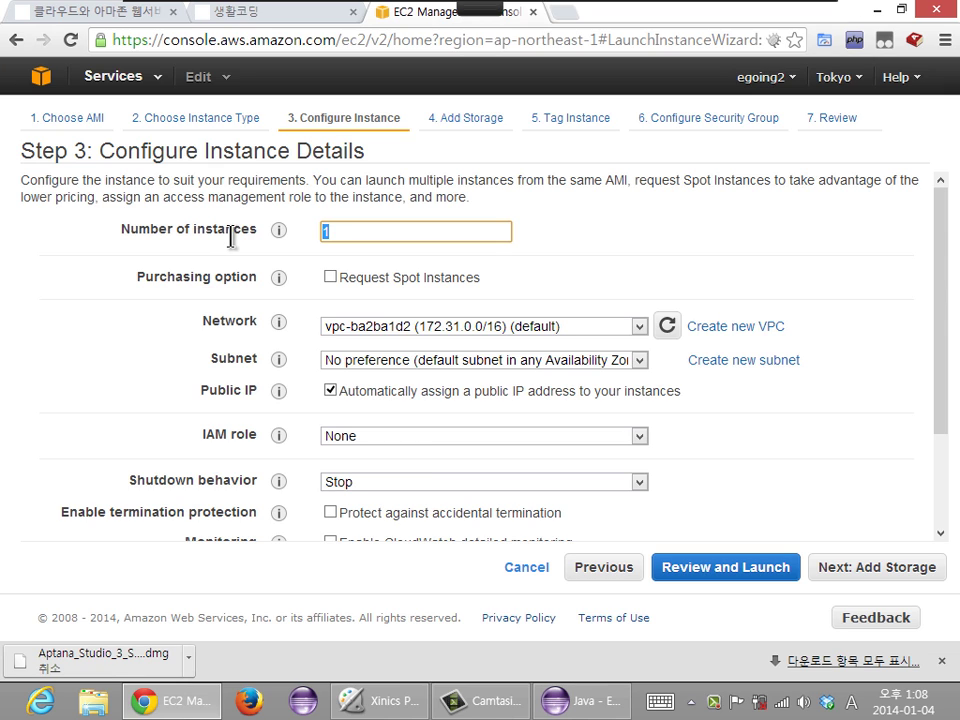
{"action": "type", "text": "20"}
{"action": "key", "text": "BackSpace"}
{"action": "key", "text": "BackSpace"}
{"action": "type", "text": "1"}
{"action": "left_click", "coordinate": [600, 252]}
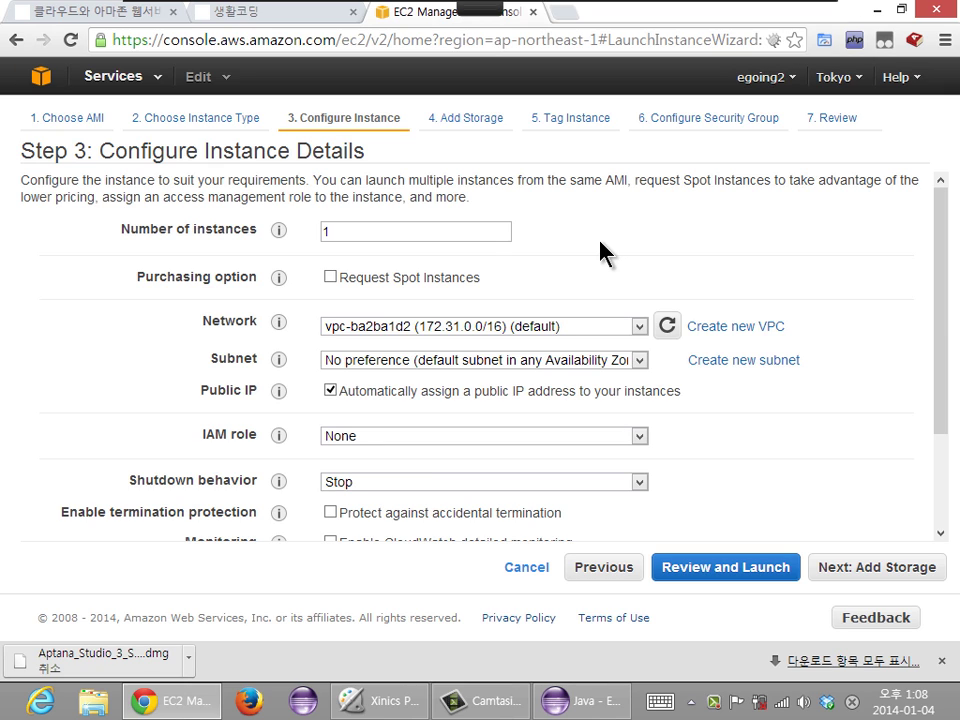
{"action": "key", "text": "Tab"}
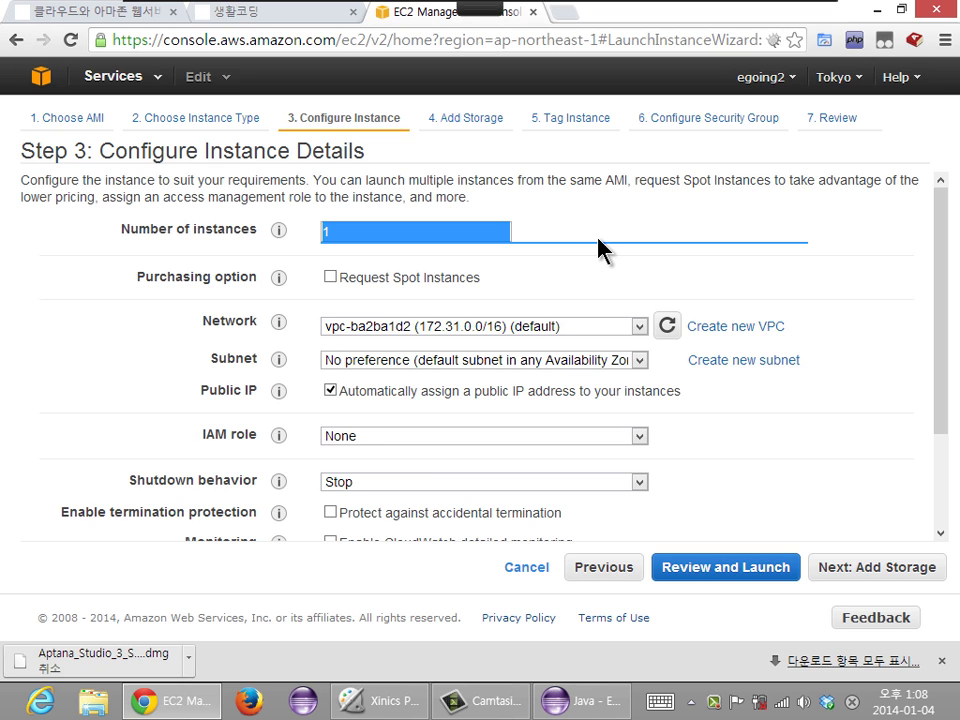
{"action": "left_click", "coordinate": [930, 262]}
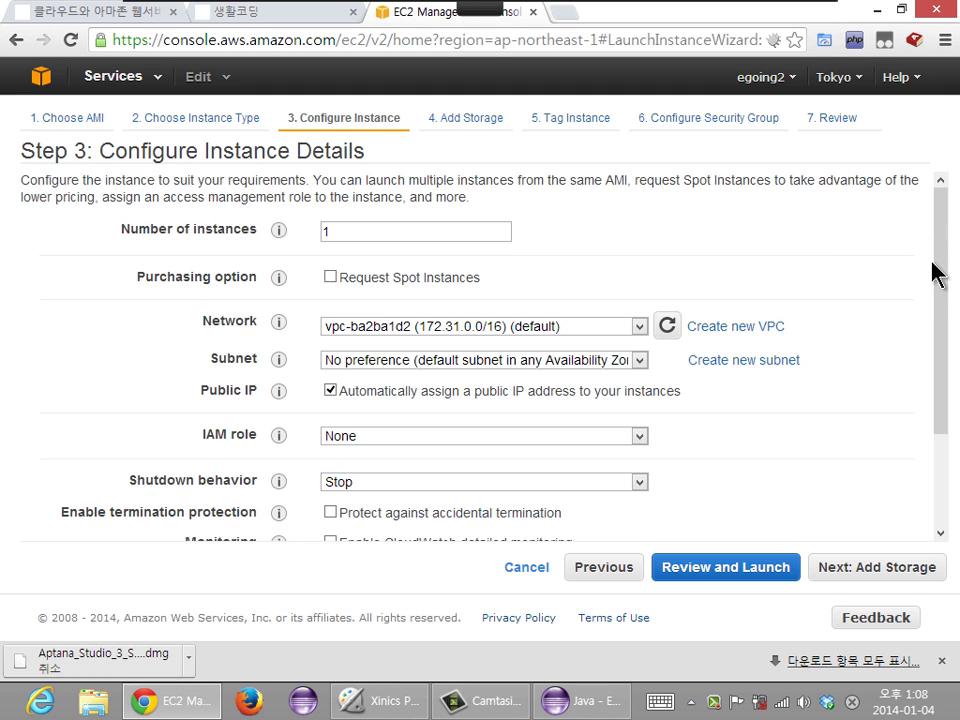
{"action": "mouse_move", "coordinate": [940, 290]}
{"action": "left_mouse_down"}
{"action": "mouse_move", "coordinate": [941, 332]}
{"action": "mouse_move", "coordinate": [940, 292]}
{"action": "left_mouse_up"}
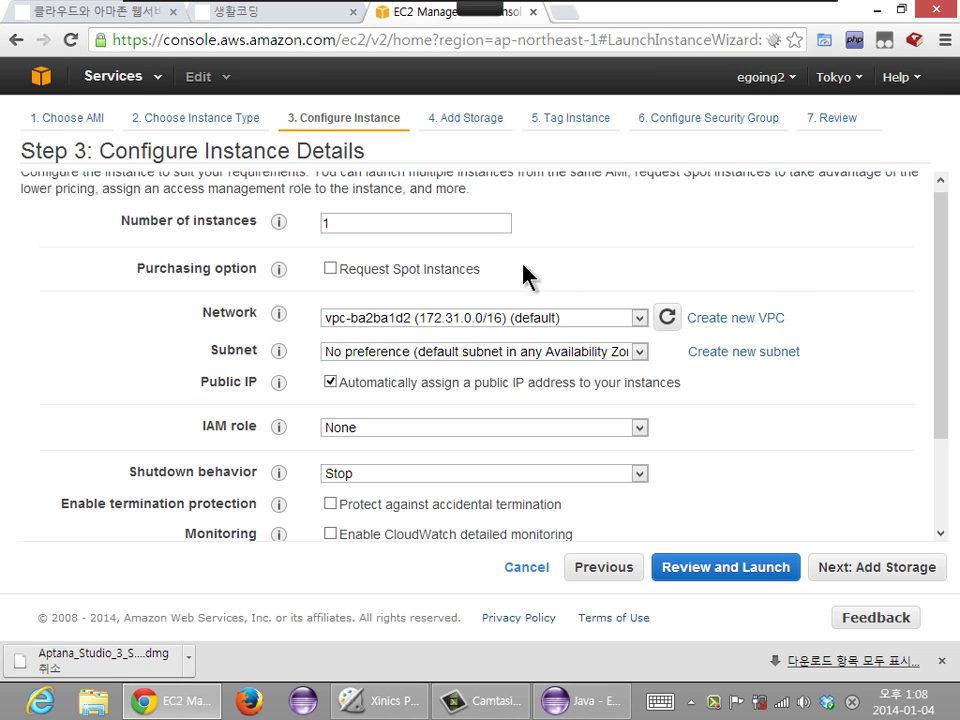
{"action": "left_click", "coordinate": [355, 222]}
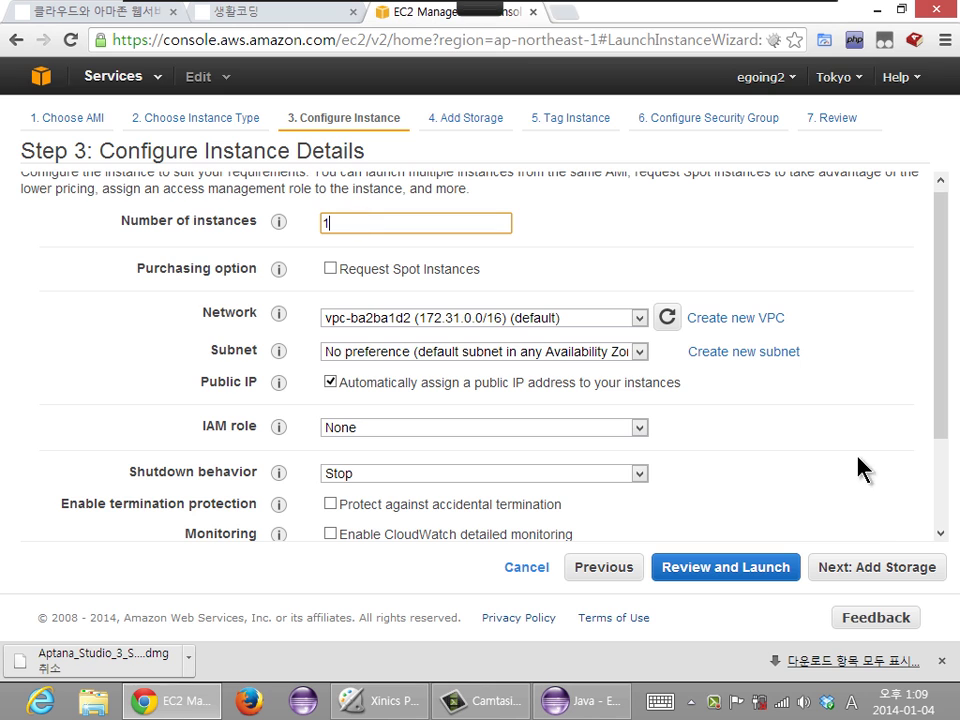
Advance through the storage and tag settings to the security group configuration, keeping the default root volume and tag.
{"action": "left_click", "coordinate": [886, 567]}
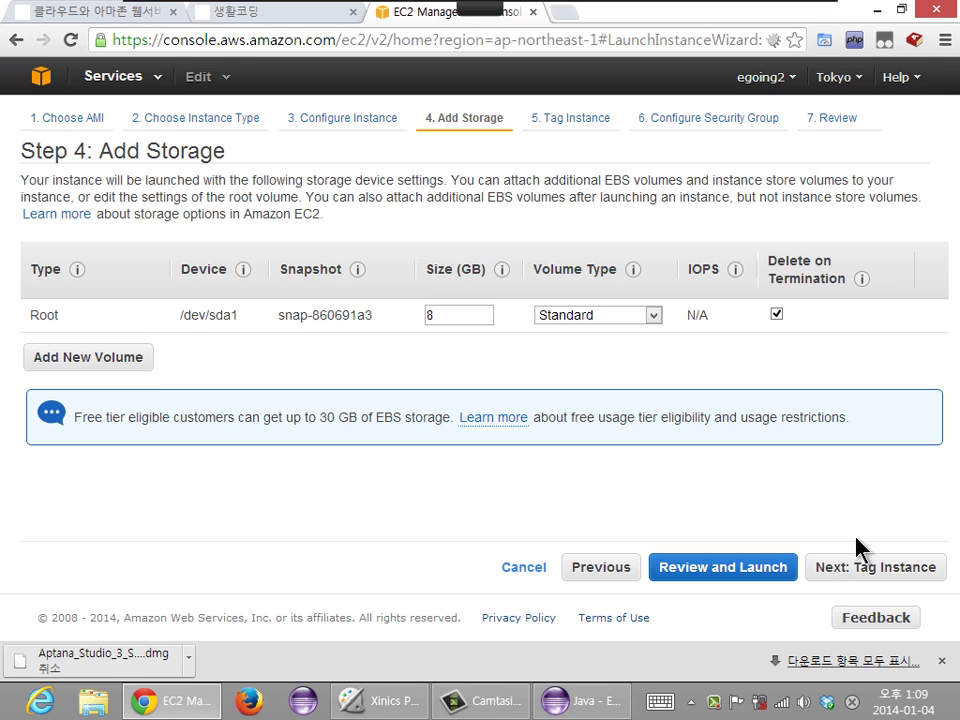
{"action": "double_click", "coordinate": [450, 318]}
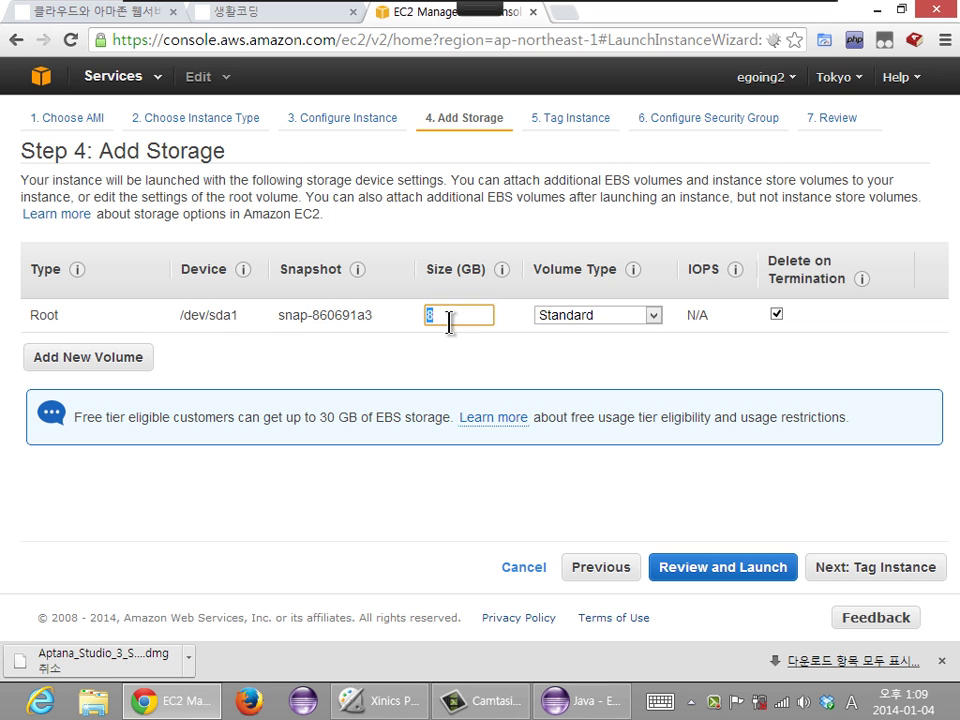
{"action": "left_click", "coordinate": [333, 381]}
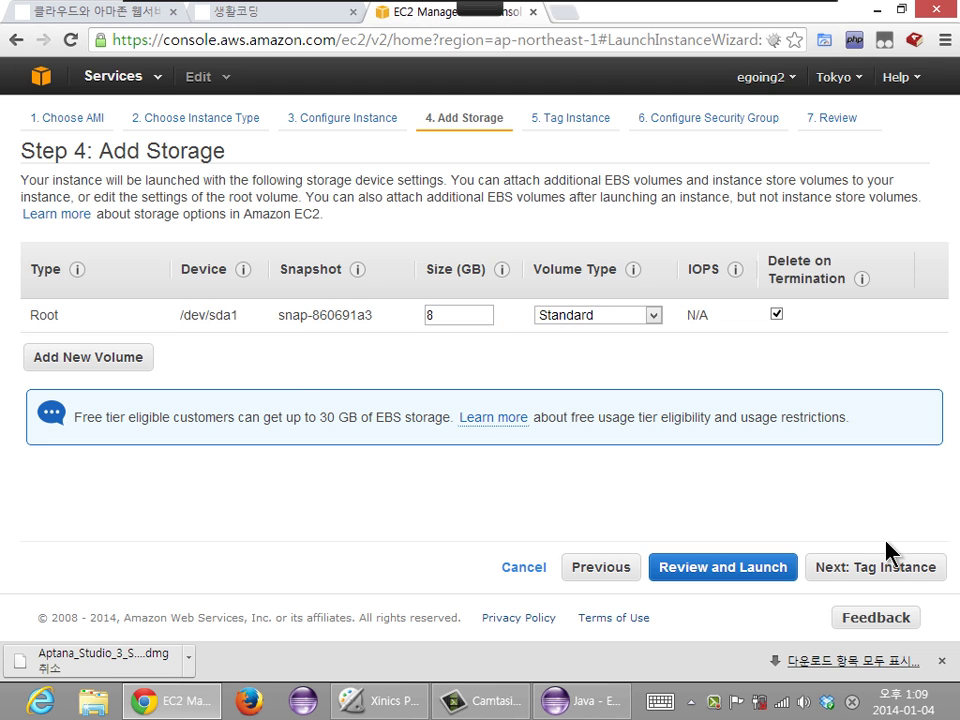
{"action": "left_click", "coordinate": [903, 570]}
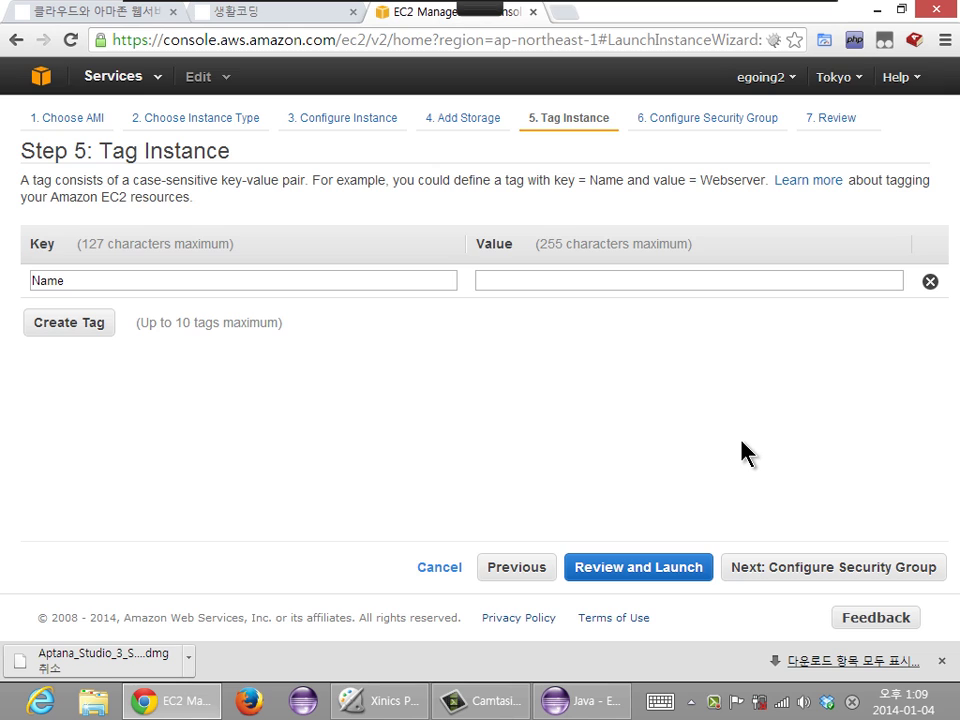
{"action": "left_click", "coordinate": [791, 574]}
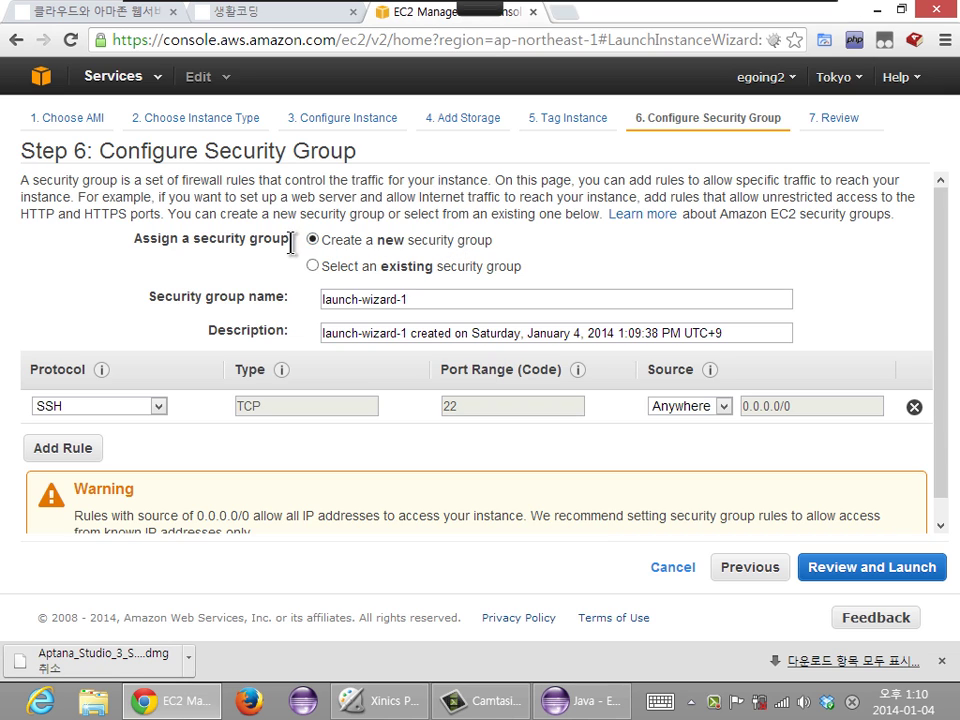
Name the new security group opentutorials, keeping the SSH rule open to any source.
{"action": "double_click", "coordinate": [406, 297]}
{"action": "left_click", "coordinate": [408, 297]}
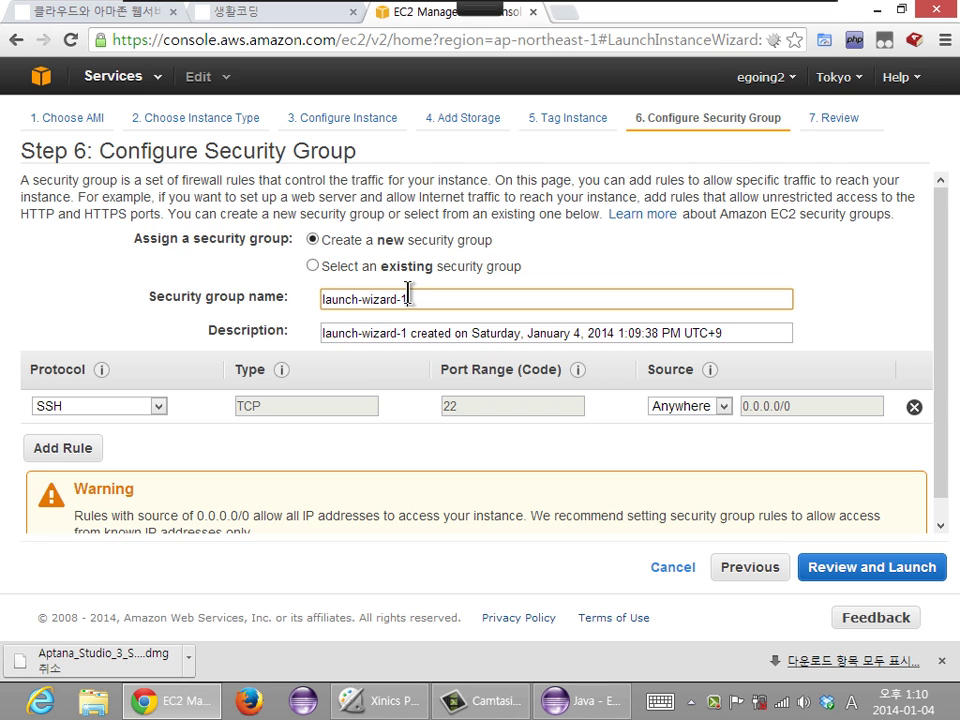
{"action": "left_click_drag", "start_coordinate": [423, 310], "coordinate": [242, 297]}
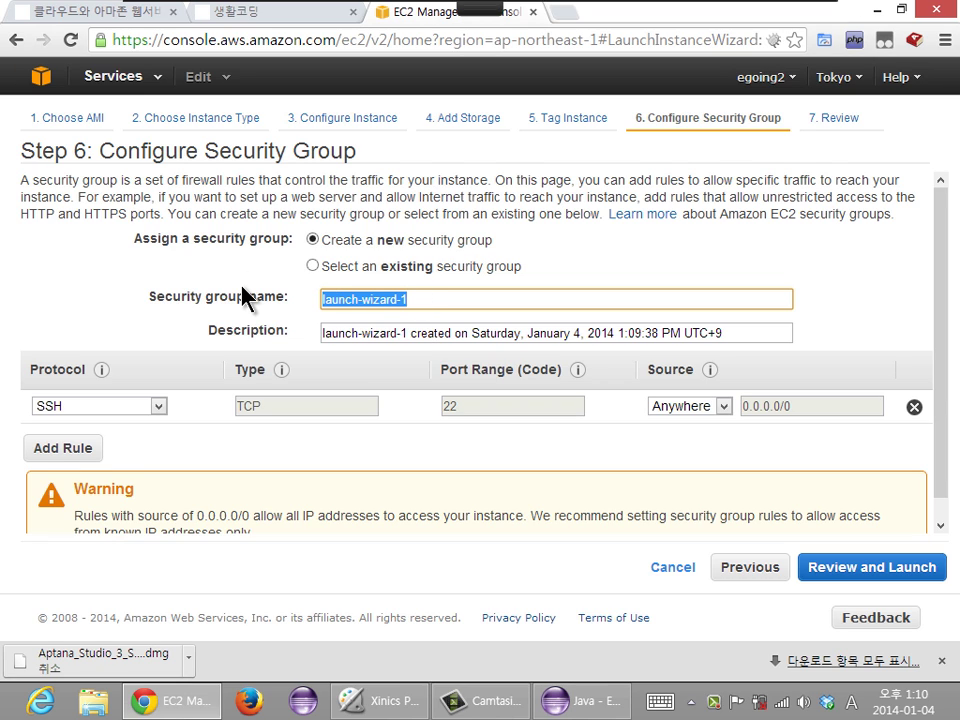
{"action": "type", "text": "a"}
{"action": "key", "text": "BackSpace"}
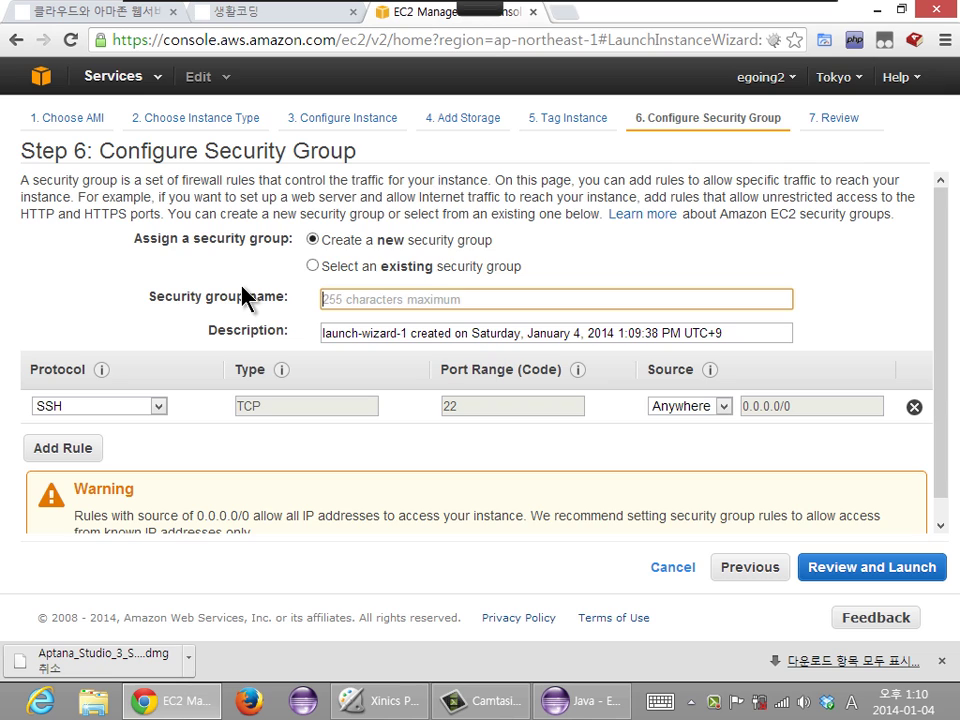
{"action": "type", "text": "open"}
{"action": "key", "text": "BackSpace"}
{"action": "key", "text": "BackSpace"}
{"action": "key", "text": "BackSpace"}
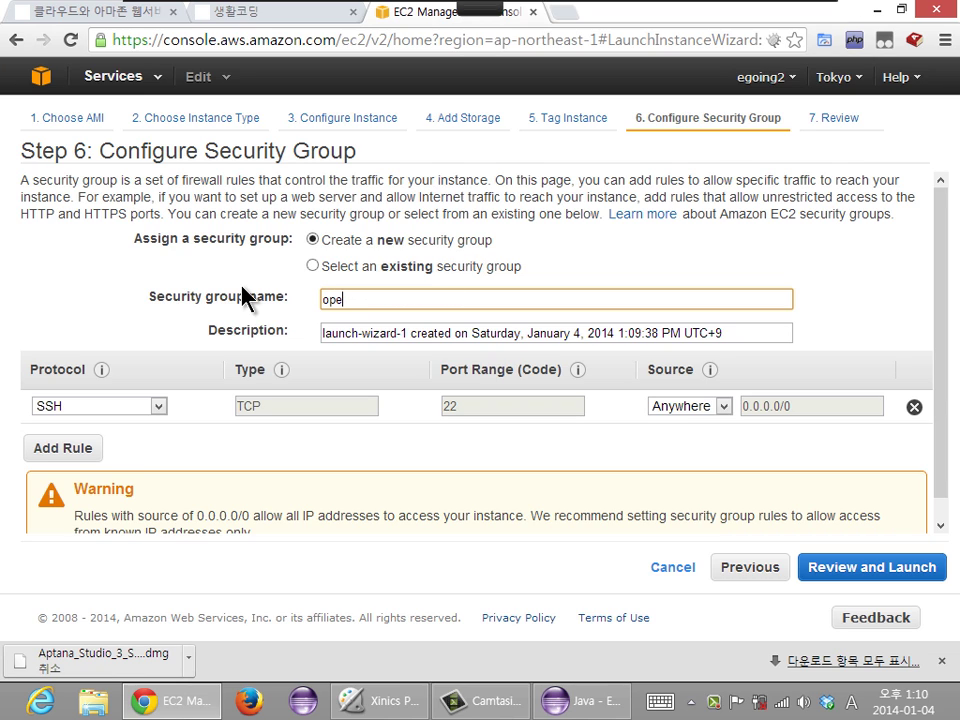
{"action": "key", "text": "BackSpace"}
{"action": "type", "text": "opentutorials"}
{"action": "key", "text": "ctrl+a"}
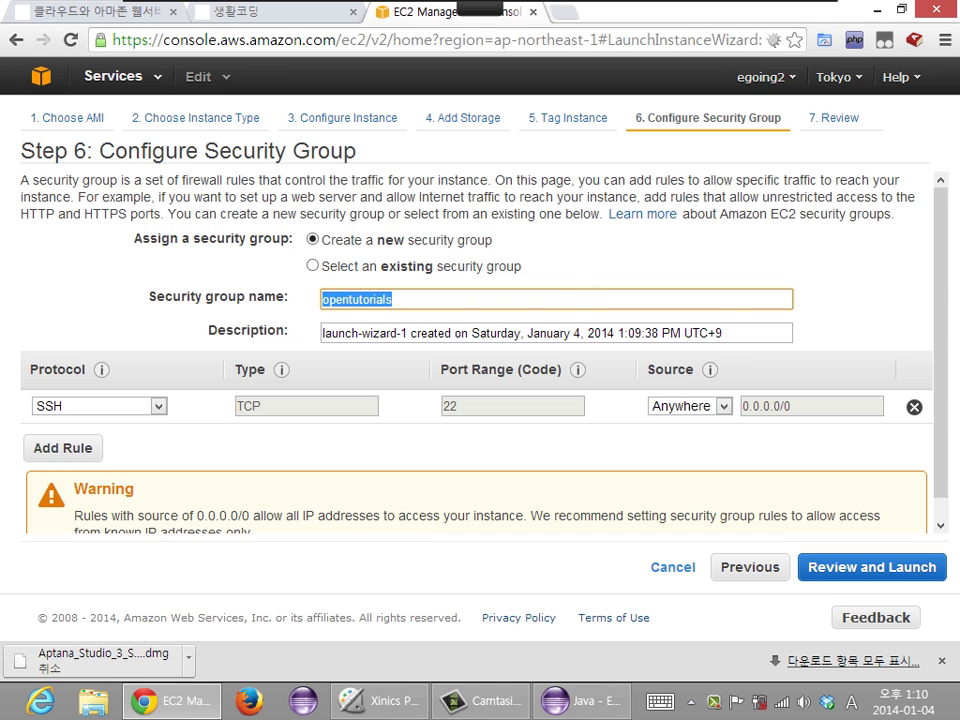
{"action": "scroll", "coordinate": [945, 300], "scroll_direction": "down", "scroll_amount": 1}
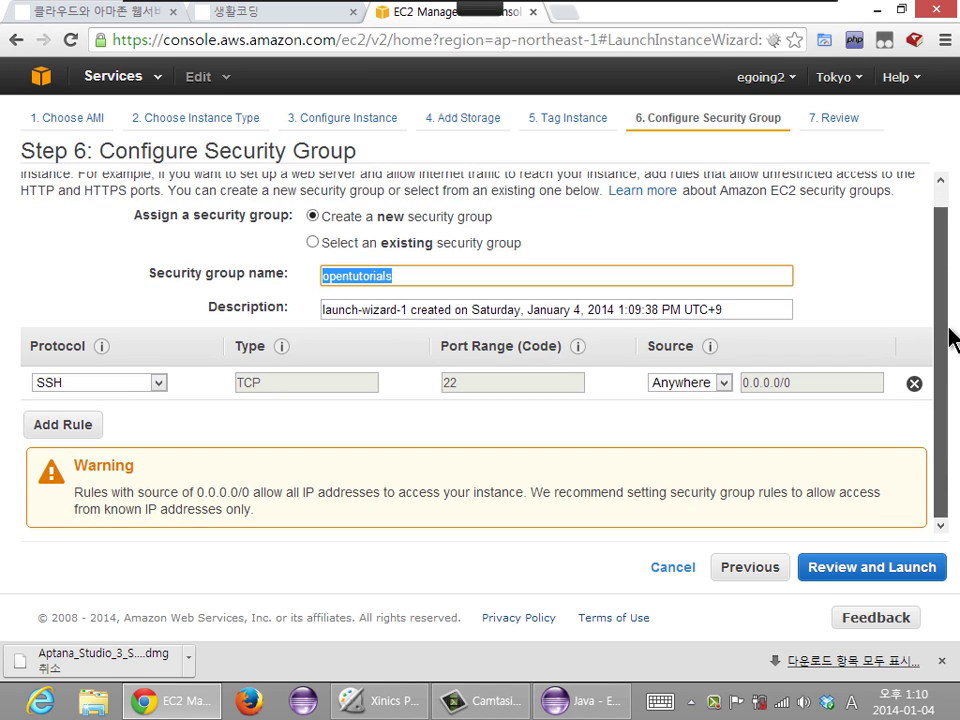
{"action": "left_click", "coordinate": [824, 287]}
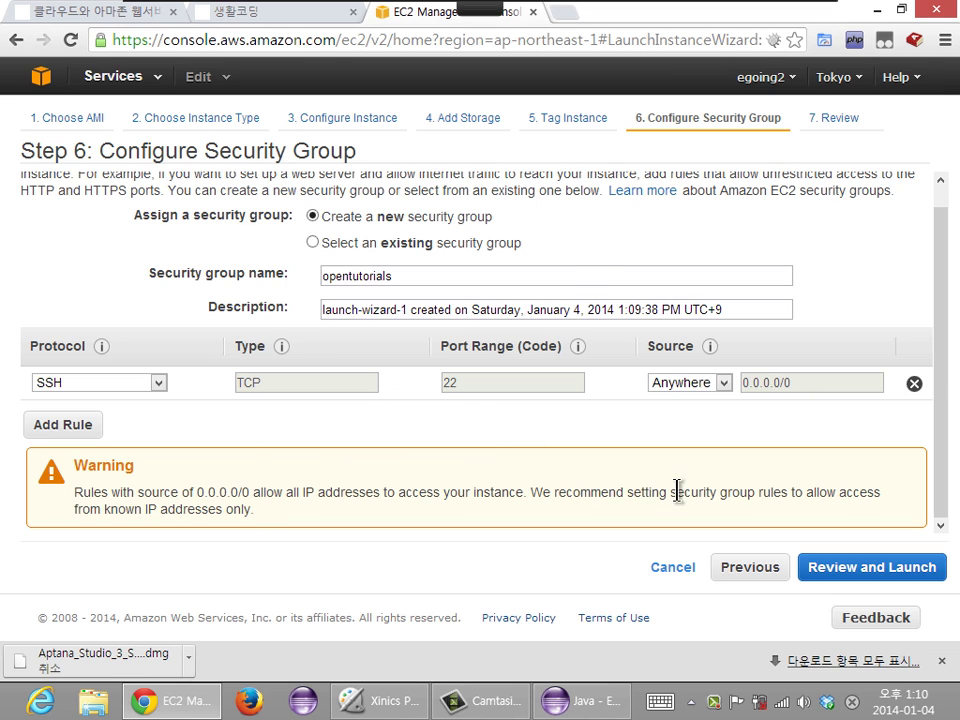
Review the instance's launch summary and start the launch so that the key pair selection opens.
{"action": "left_click", "coordinate": [889, 578]}
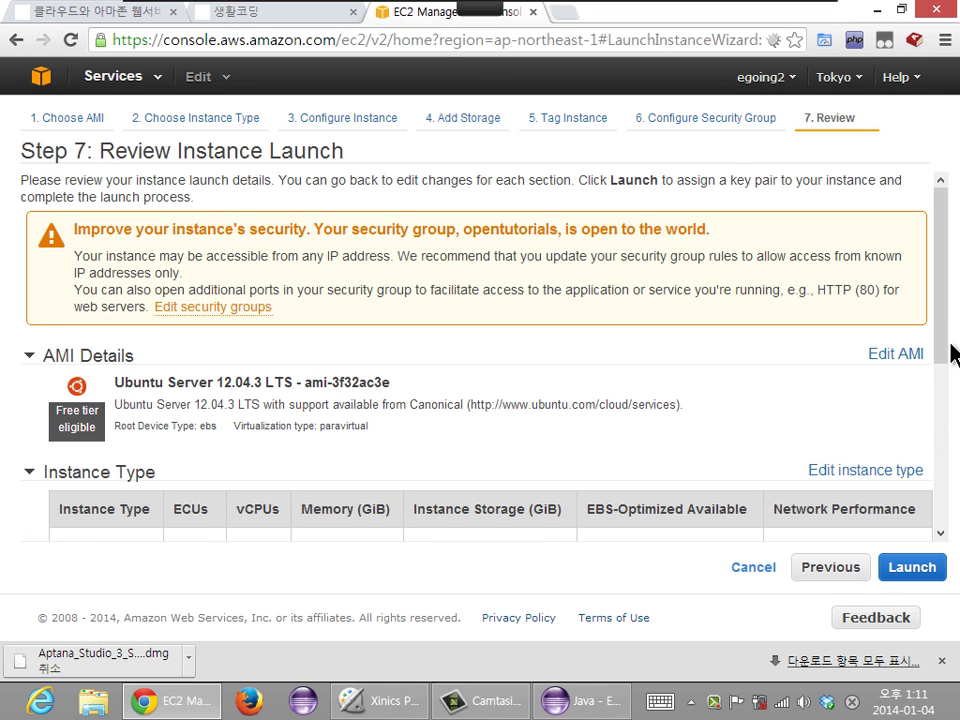
{"action": "left_click_drag", "start_coordinate": [951, 344], "coordinate": [957, 550]}
{"action": "scroll", "coordinate": [720, 415], "scroll_direction": "up", "scroll_amount": 10}
{"action": "left_click_drag", "start_coordinate": [952, 308], "coordinate": [945, 544]}
{"action": "left_click", "coordinate": [914, 569]}
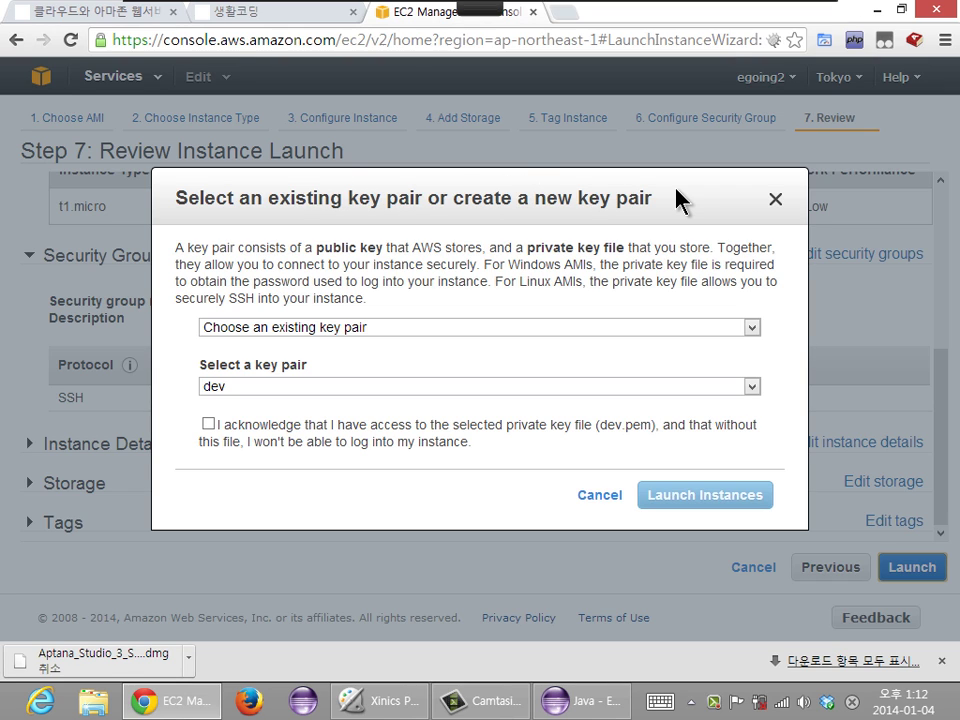
{"action": "key", "text": "ctrl+shift+d"}
{"action": "mouse_move", "coordinate": [360, 88]}
{"action": "left_mouse_down"}
{"action": "mouse_move", "coordinate": [380, 160]}
{"action": "mouse_move", "coordinate": [398, 172]}
{"action": "left_mouse_up"}
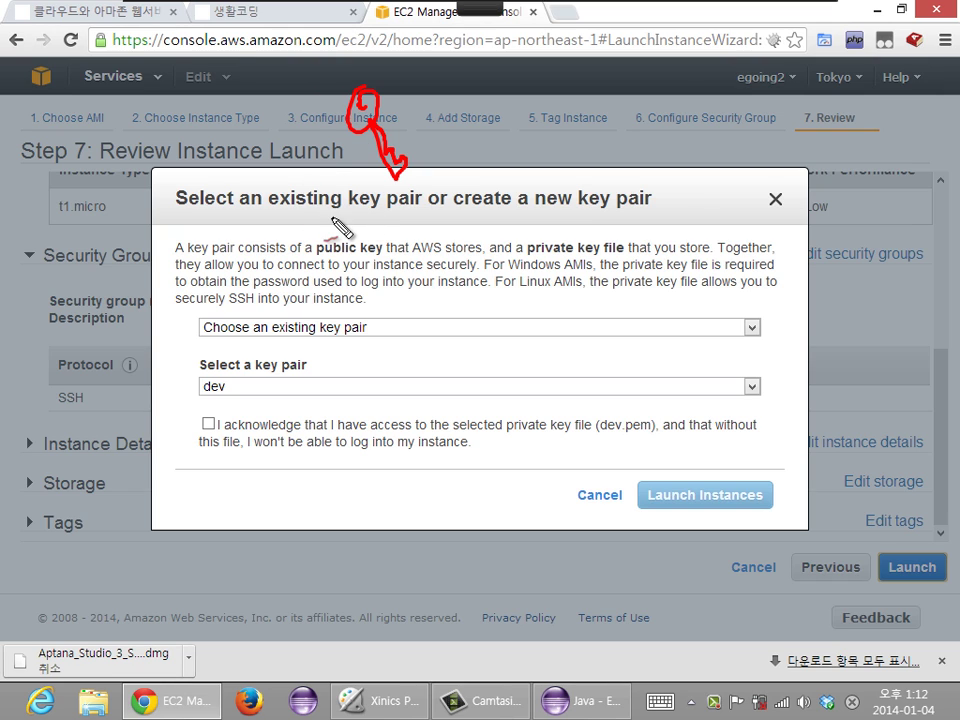
{"action": "left_click_drag", "start_coordinate": [329, 244], "coordinate": [337, 240]}
{"action": "left_click_drag", "start_coordinate": [414, 293], "coordinate": [440, 291]}
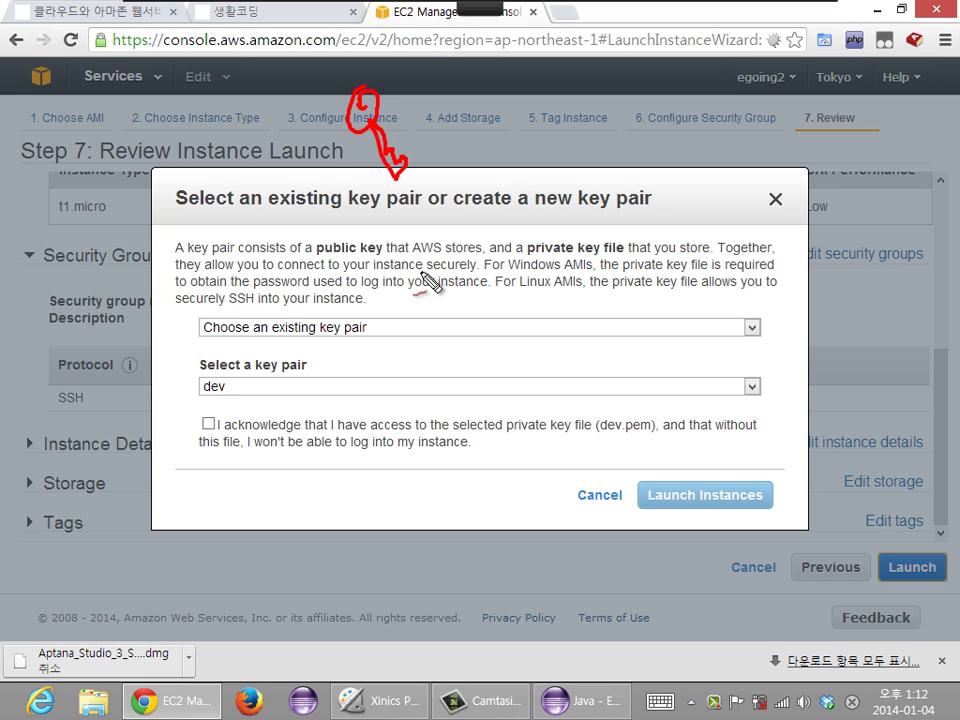
{"action": "key", "text": "Escape"}
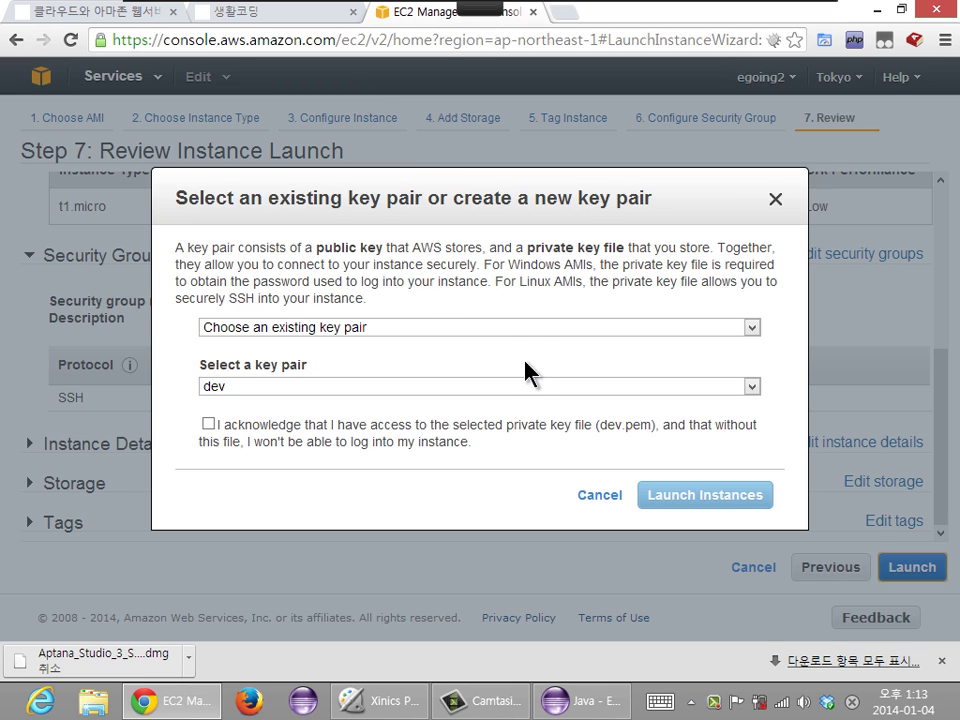
Choose to create a new key pair for the instance instead of using an existing one.
{"action": "left_click", "coordinate": [534, 327]}
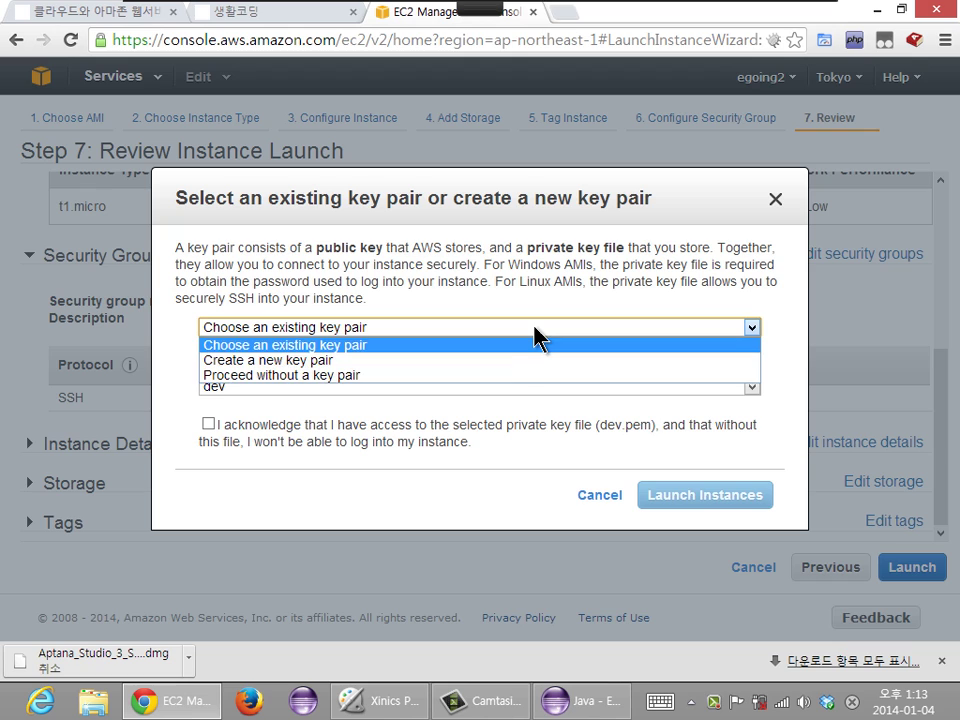
{"action": "left_click", "coordinate": [547, 294]}
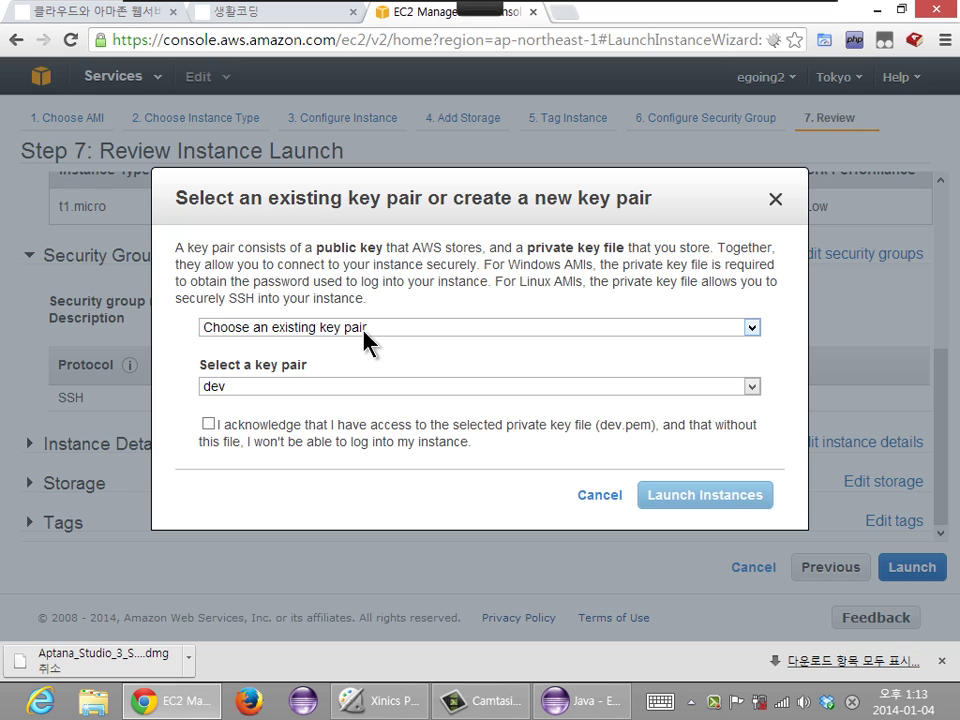
{"action": "left_click", "coordinate": [401, 328]}
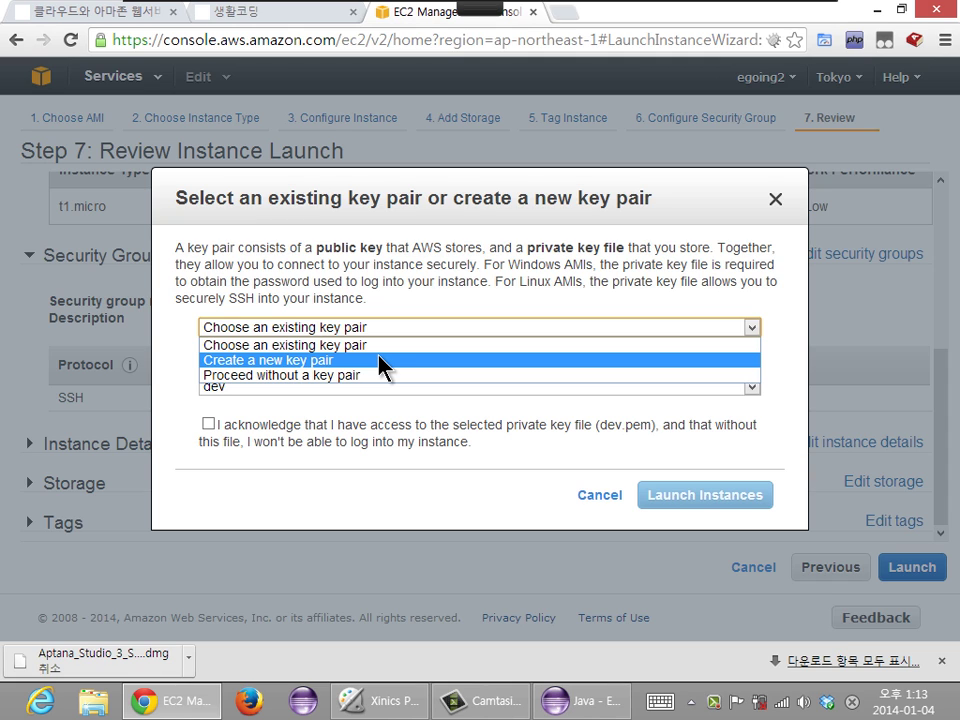
{"action": "left_click", "coordinate": [379, 359]}
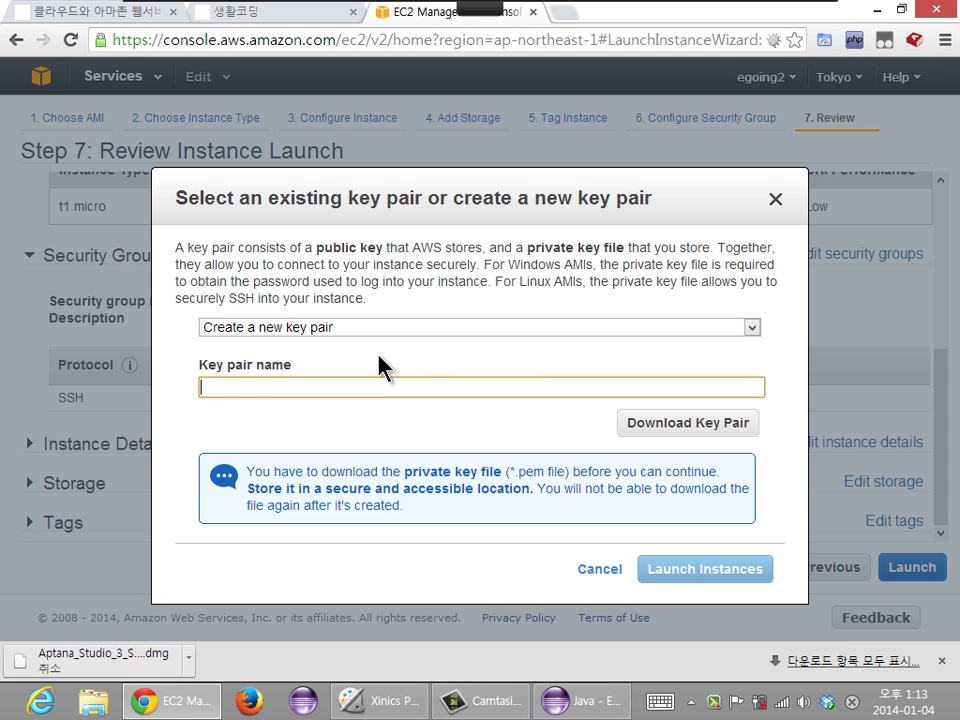
{"action": "left_click", "coordinate": [424, 327]}
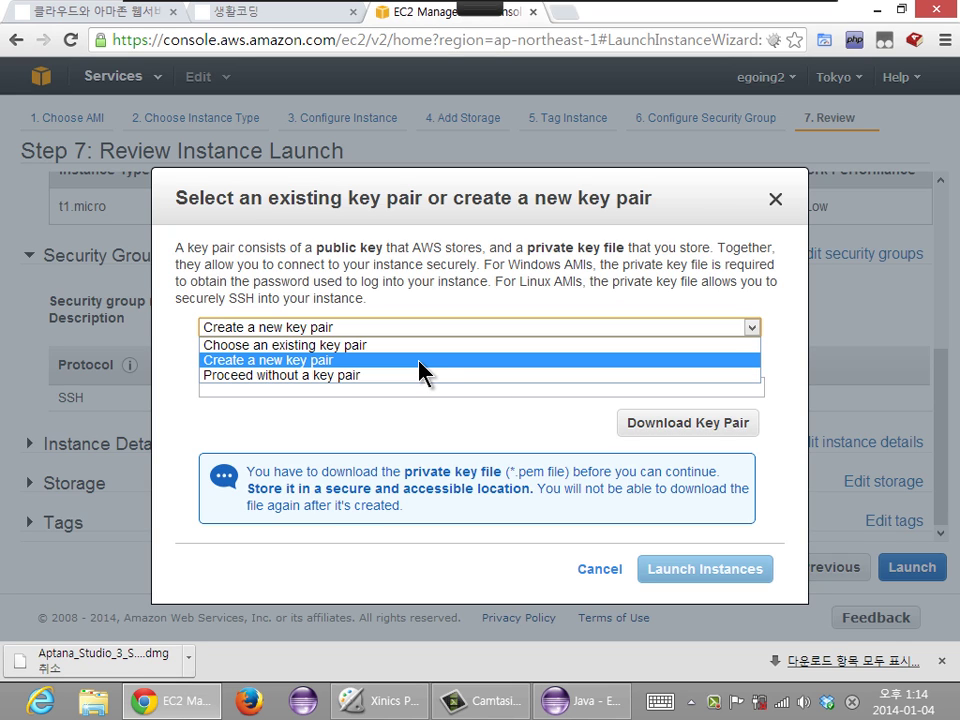
{"action": "left_click", "coordinate": [419, 362]}
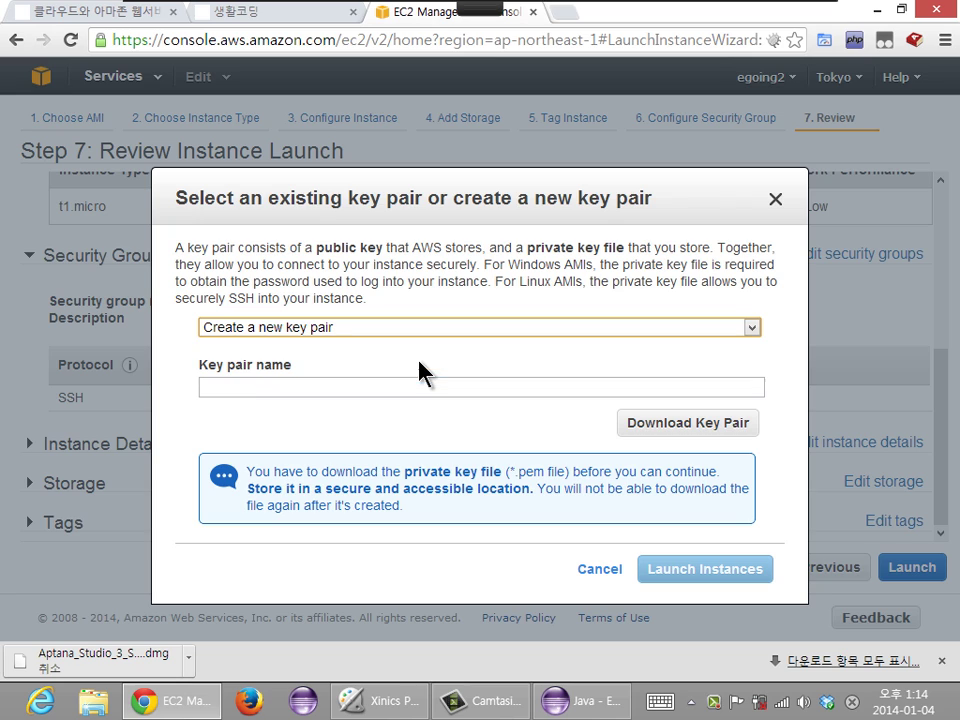
Name the new key pair ot.key and download its private key file.
{"action": "left_click", "coordinate": [518, 384]}
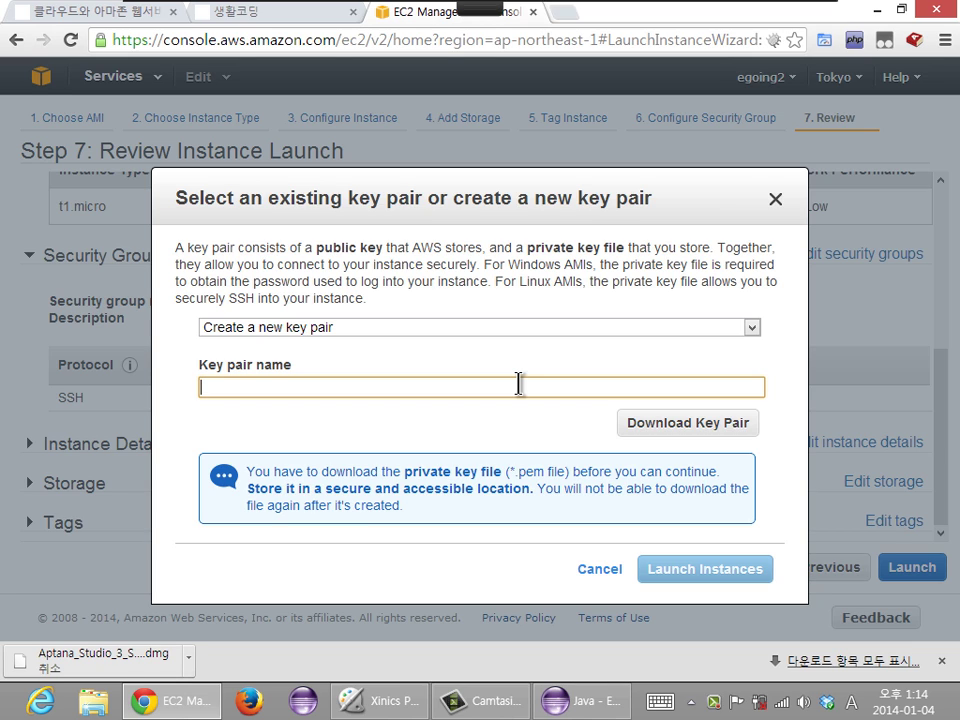
{"action": "type", "text": "opentutoirials"}
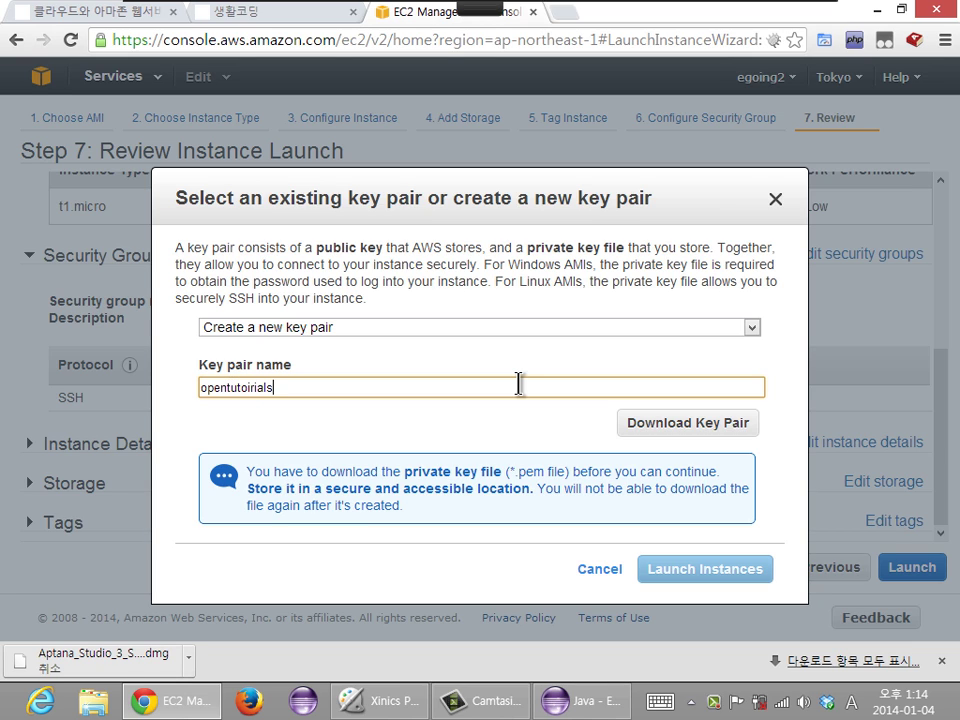
{"action": "key", "text": "ctrl+a"}
{"action": "type", "text": "ot.key"}
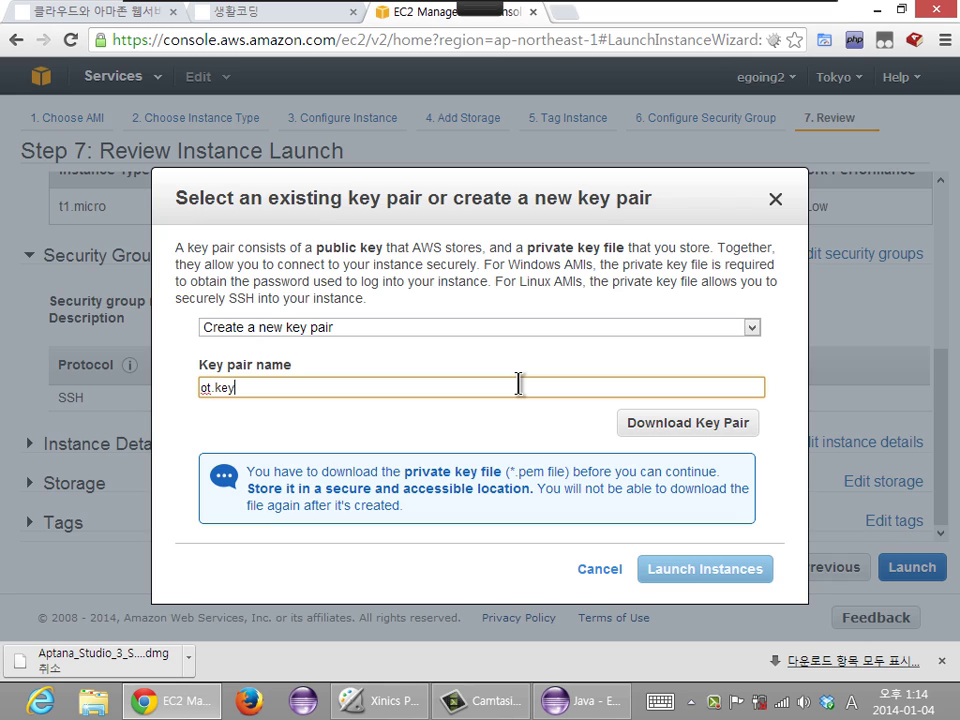
{"action": "left_click", "coordinate": [710, 425]}
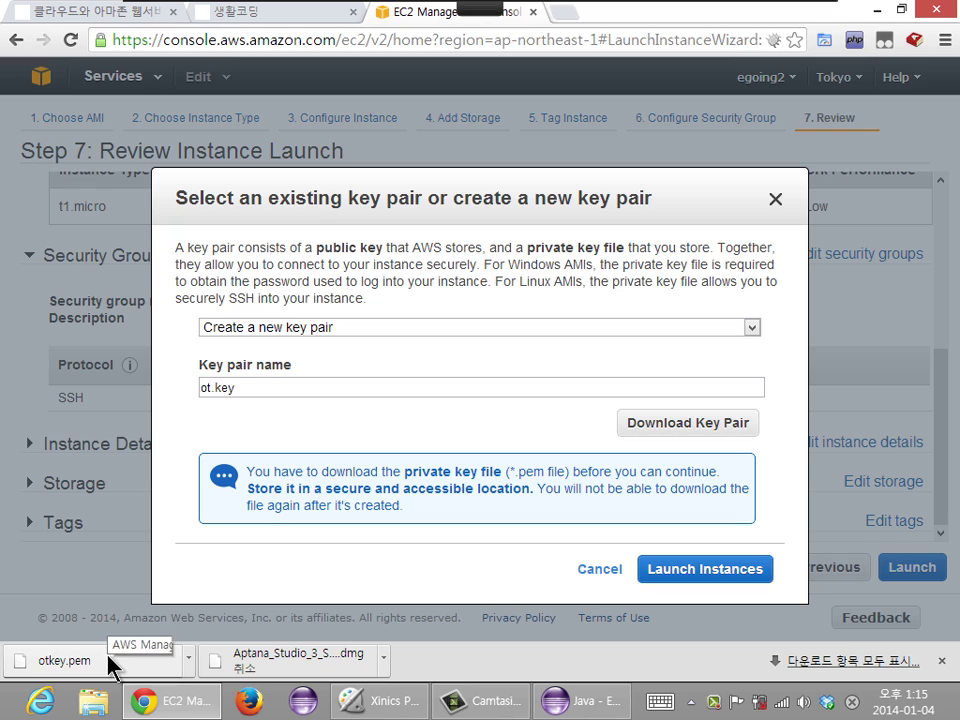
{"action": "left_click", "coordinate": [212, 388]}
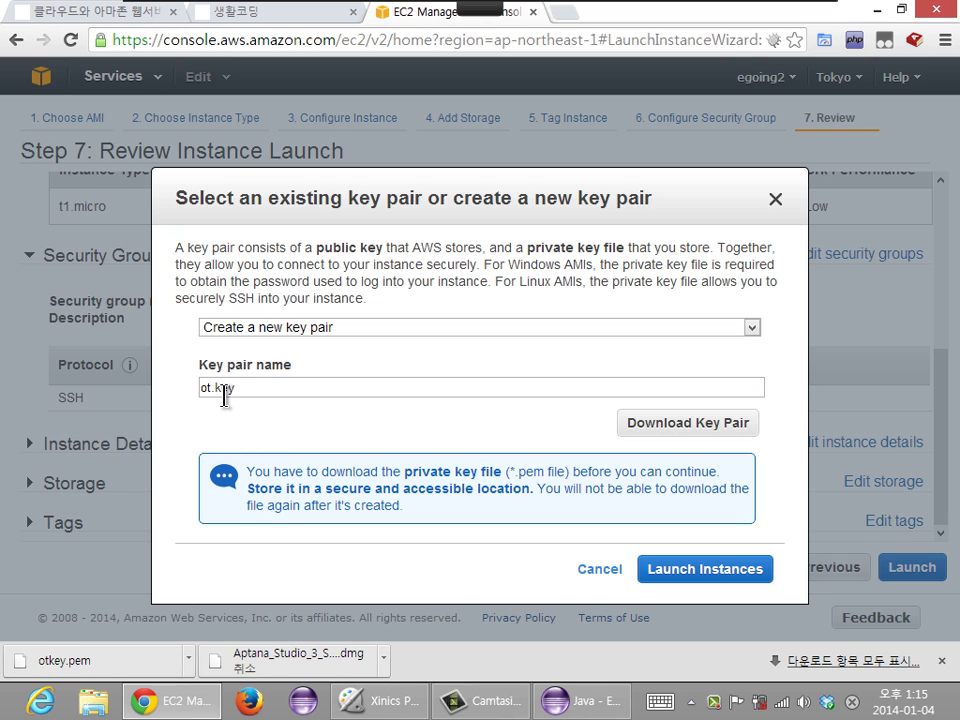
{"action": "type", "text": "."}
{"action": "left_click_drag", "start_coordinate": [501, 435], "coordinate": [229, 605]}
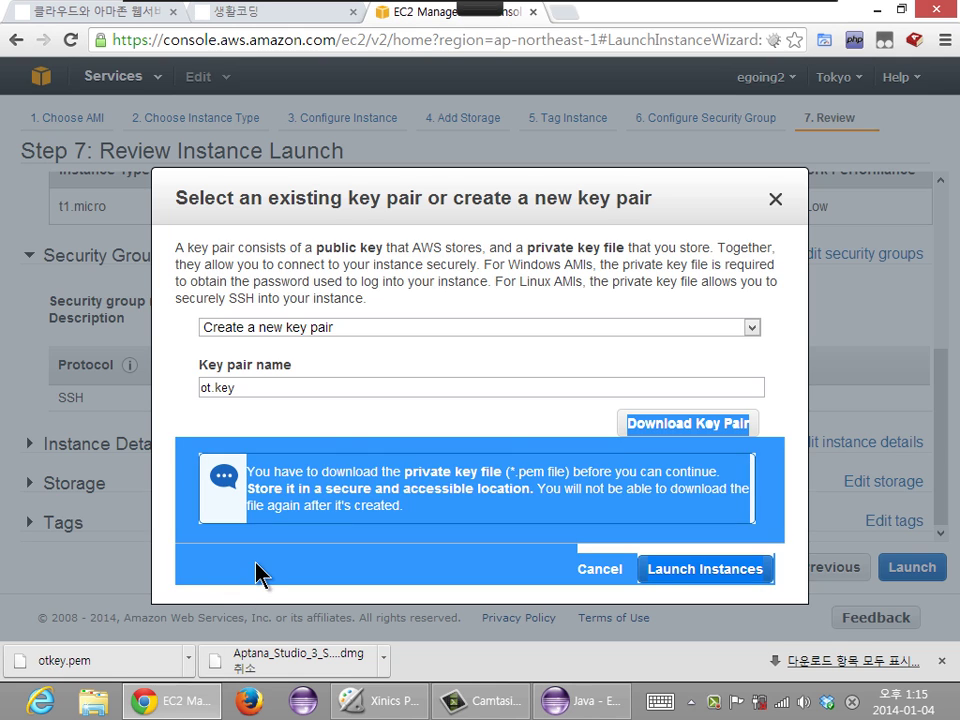
{"action": "left_click", "coordinate": [257, 572]}
Show the downloaded otkey.pem in its folder and place the file on the desktop.
{"action": "left_click", "coordinate": [188, 660]}
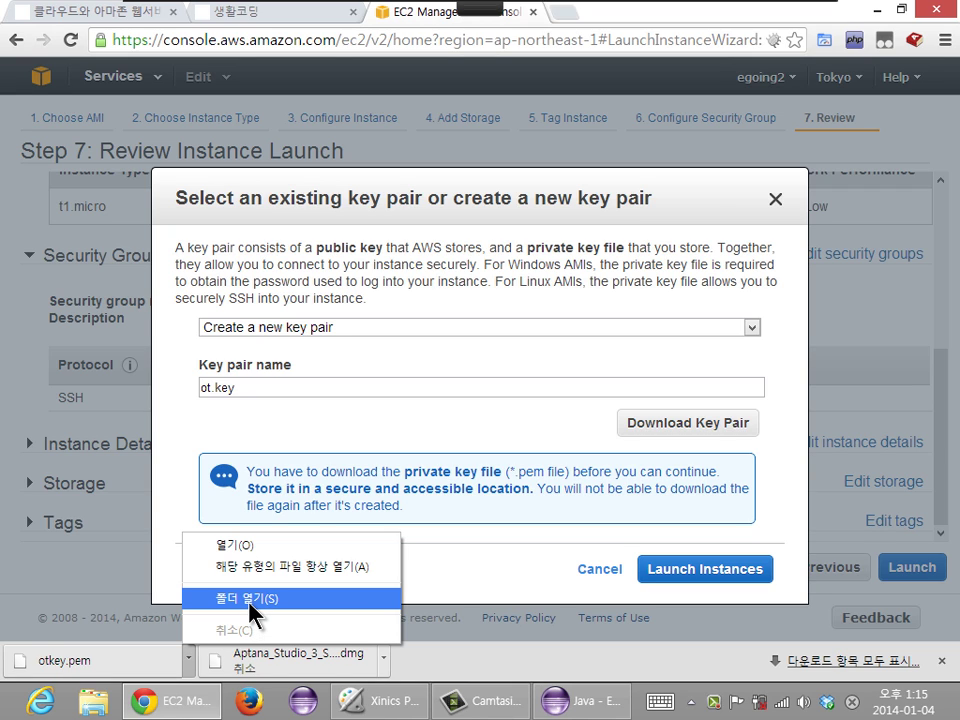
{"action": "left_click", "coordinate": [249, 600]}
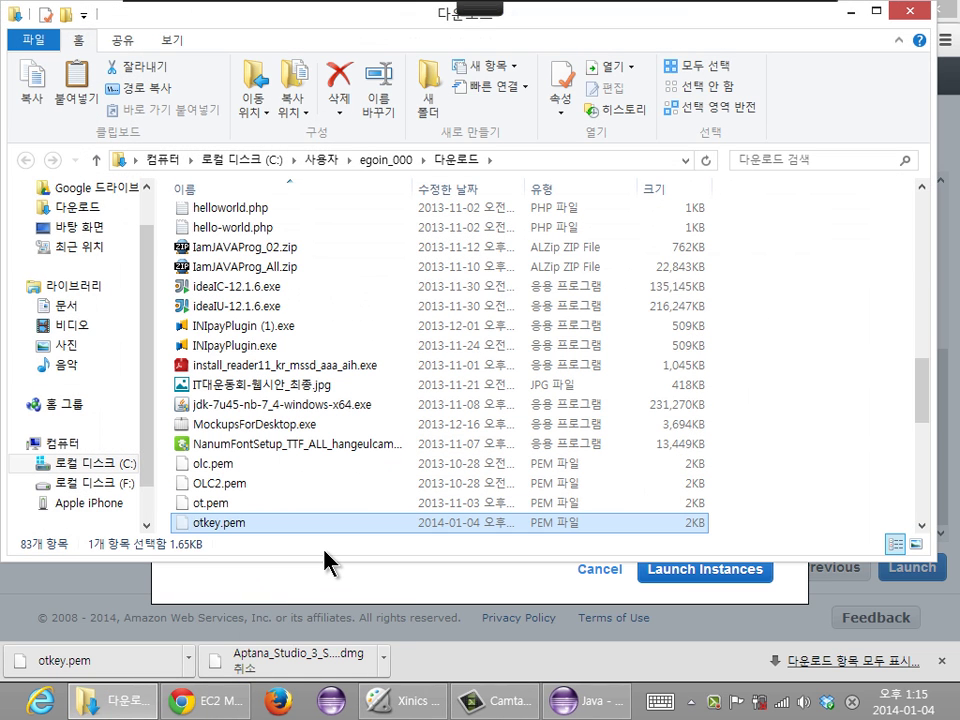
{"action": "key", "text": "super+d"}
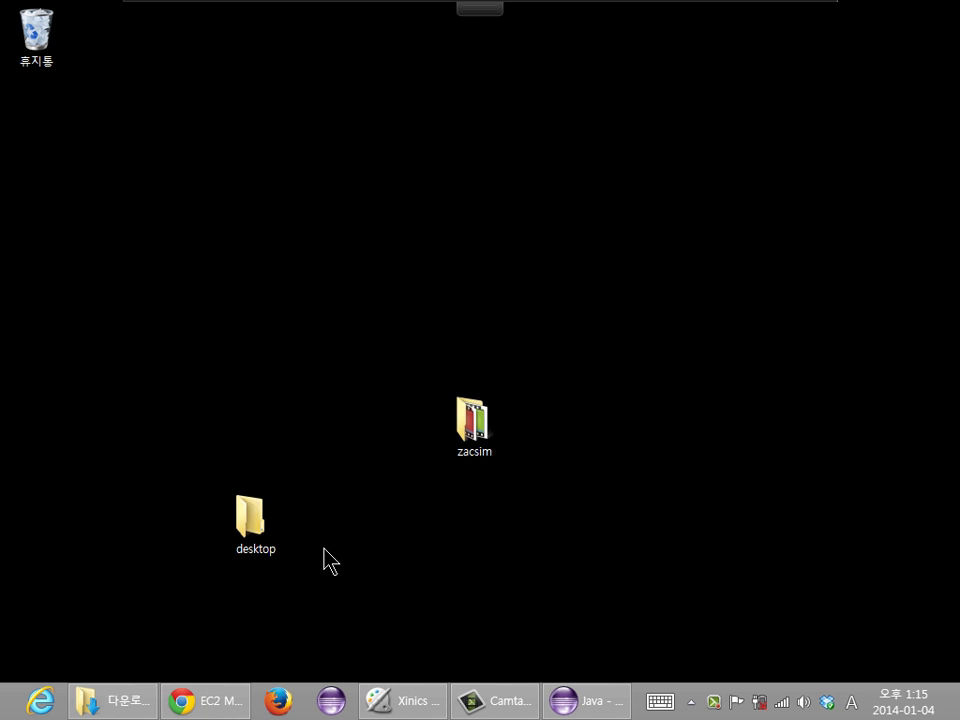
{"action": "key", "text": "ctrl+v"}
{"action": "left_click", "coordinate": [171, 321]}
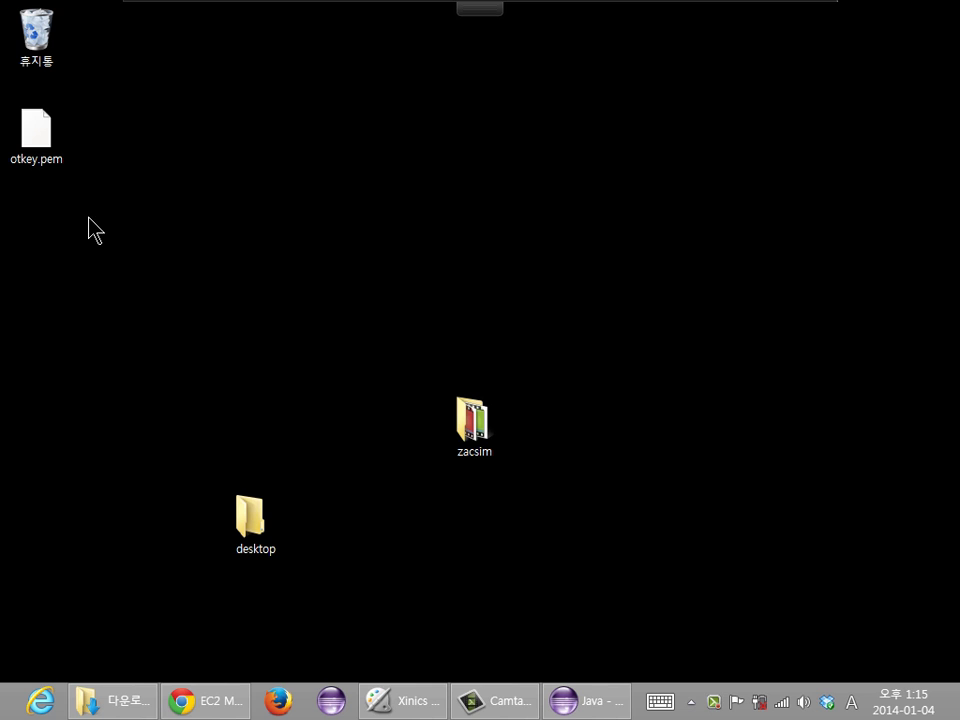
Open the desktop's otkey.pem in Sublime Text, examine the private key's full contents and close the file.
{"action": "left_click", "coordinate": [34, 125]}
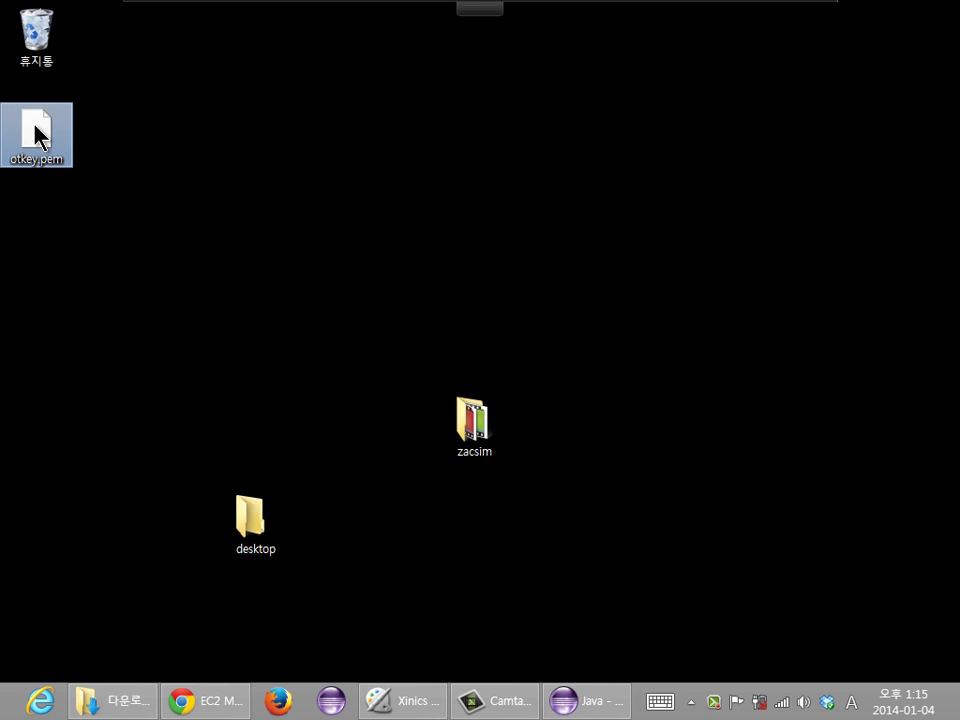
{"action": "right_click", "coordinate": [34, 125]}
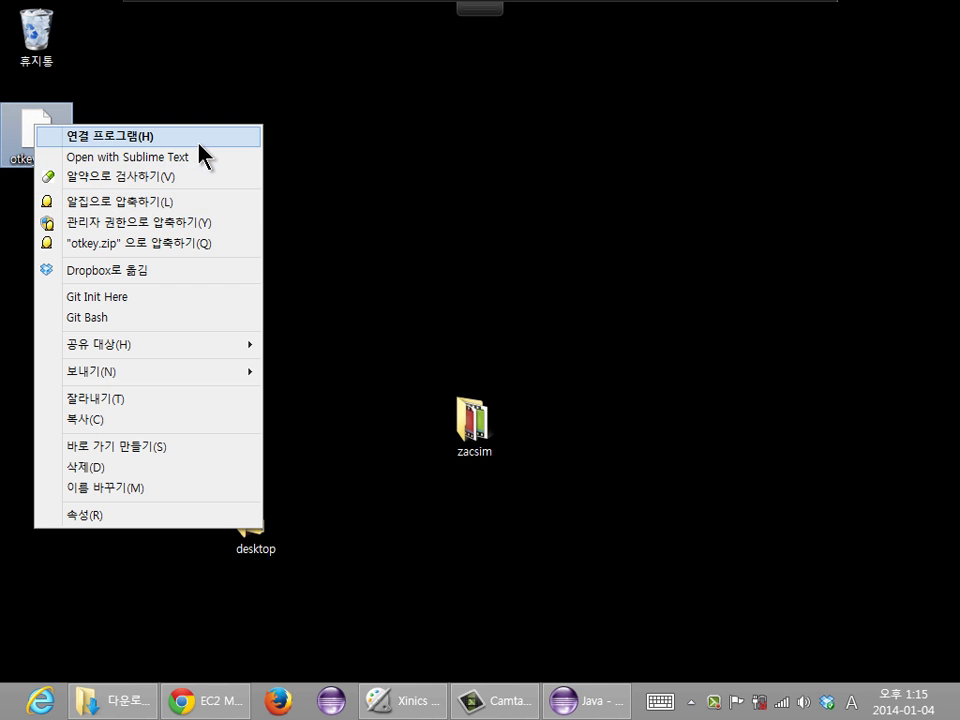
{"action": "left_click", "coordinate": [200, 157]}
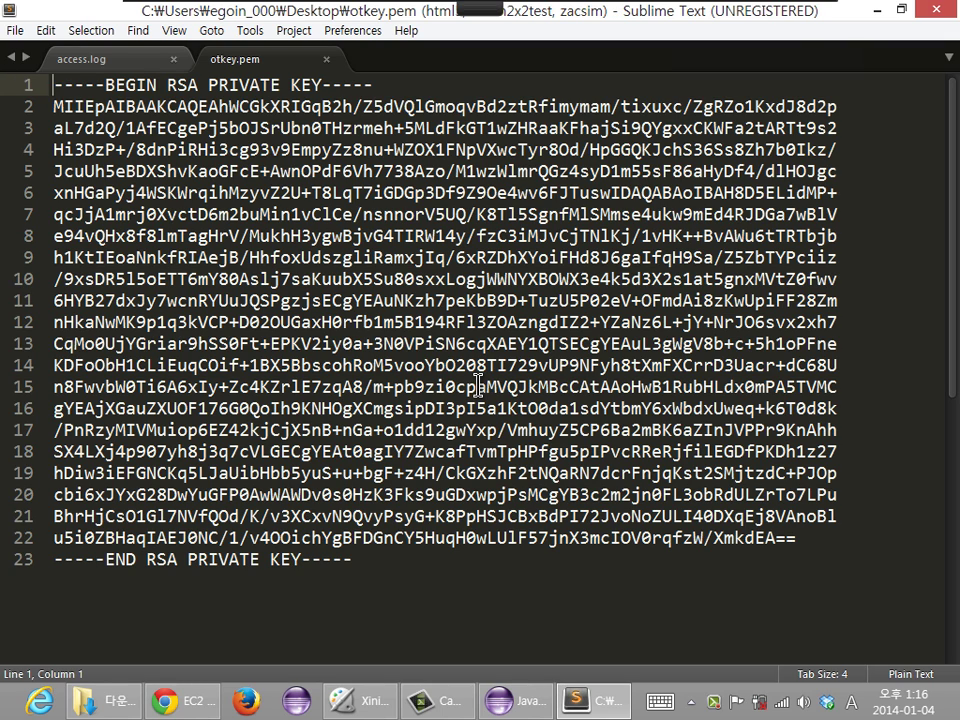
{"action": "left_click", "coordinate": [444, 591]}
{"action": "left_click_drag", "start_coordinate": [439, 589], "coordinate": [5, 64]}
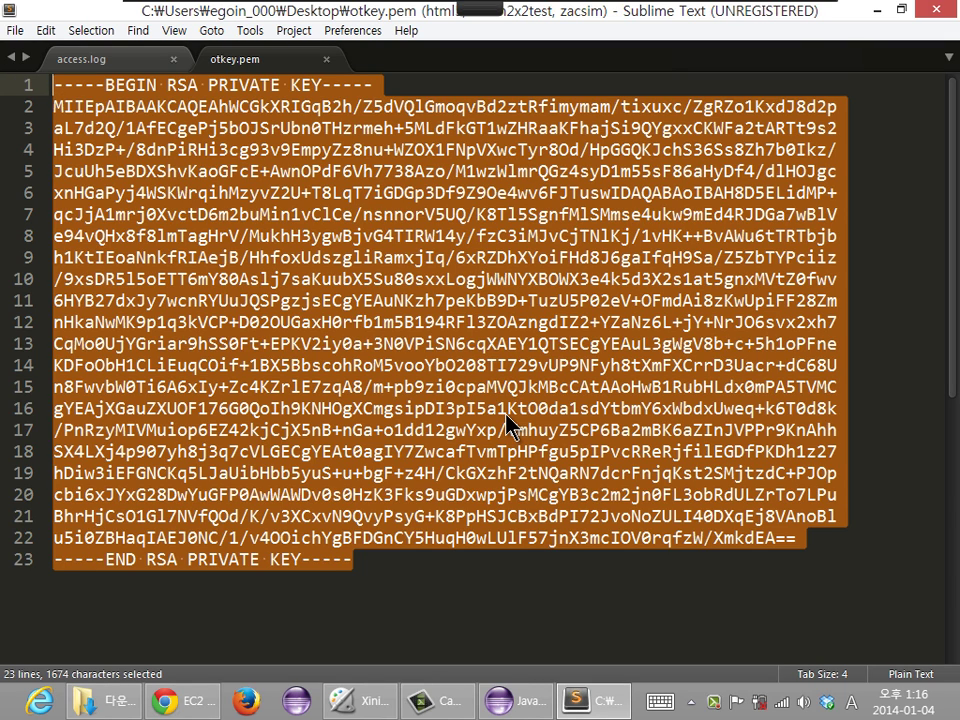
{"action": "key", "text": "ctrl+w"}
{"action": "key", "text": "alt+Tab"}
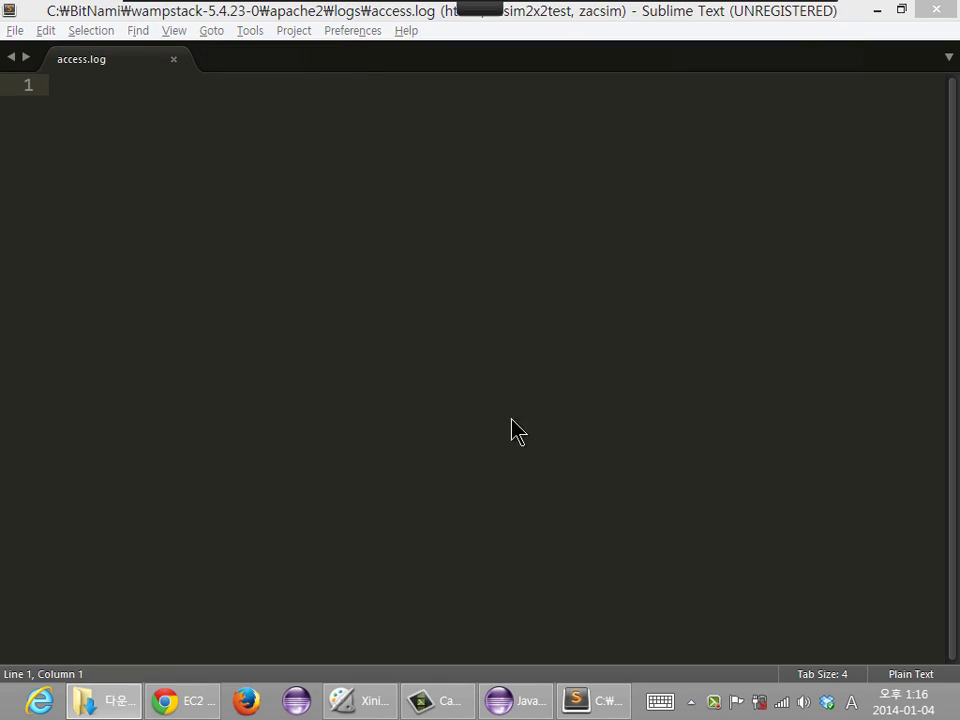
{"action": "left_click", "coordinate": [514, 589]}
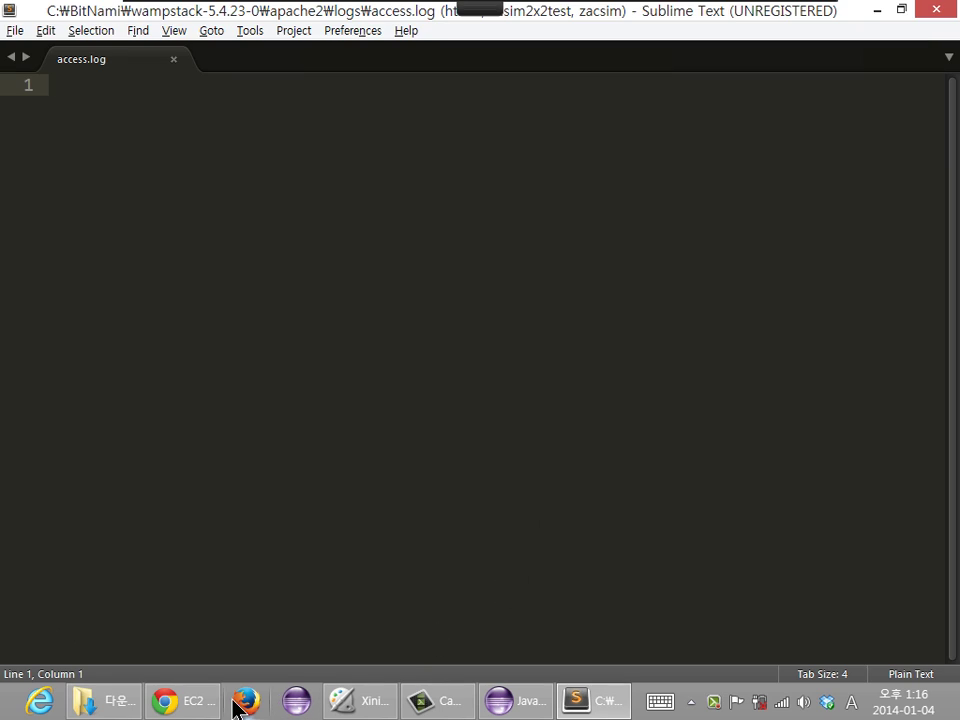
Switch back to Chrome, launch the instance with the new key pair and open it in the instances list.
{"action": "left_click", "coordinate": [190, 702]}
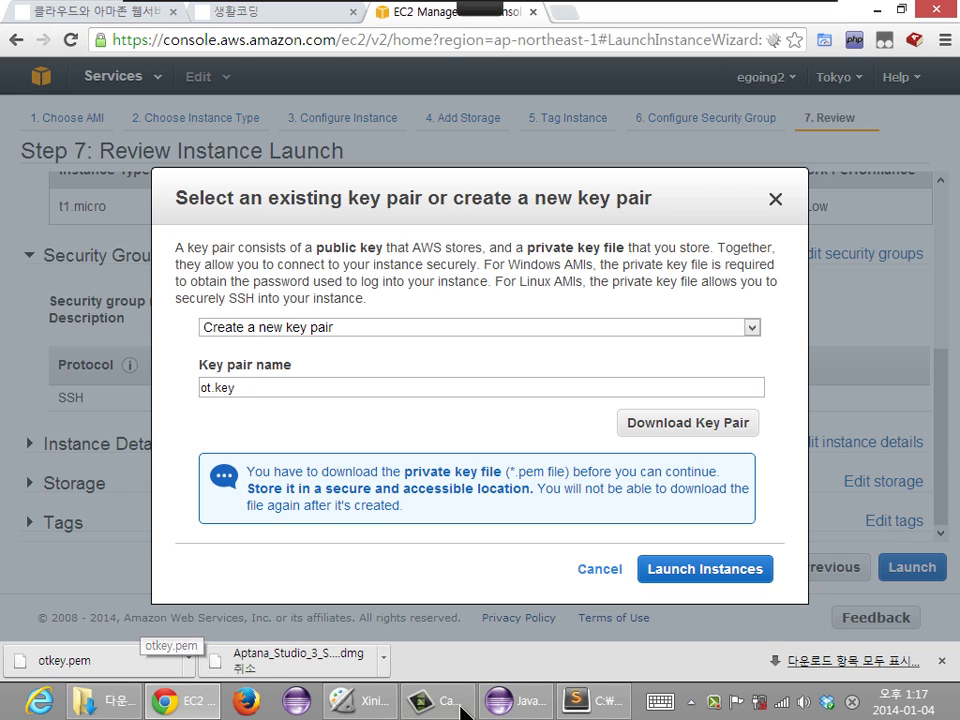
{"action": "left_click", "coordinate": [686, 580]}
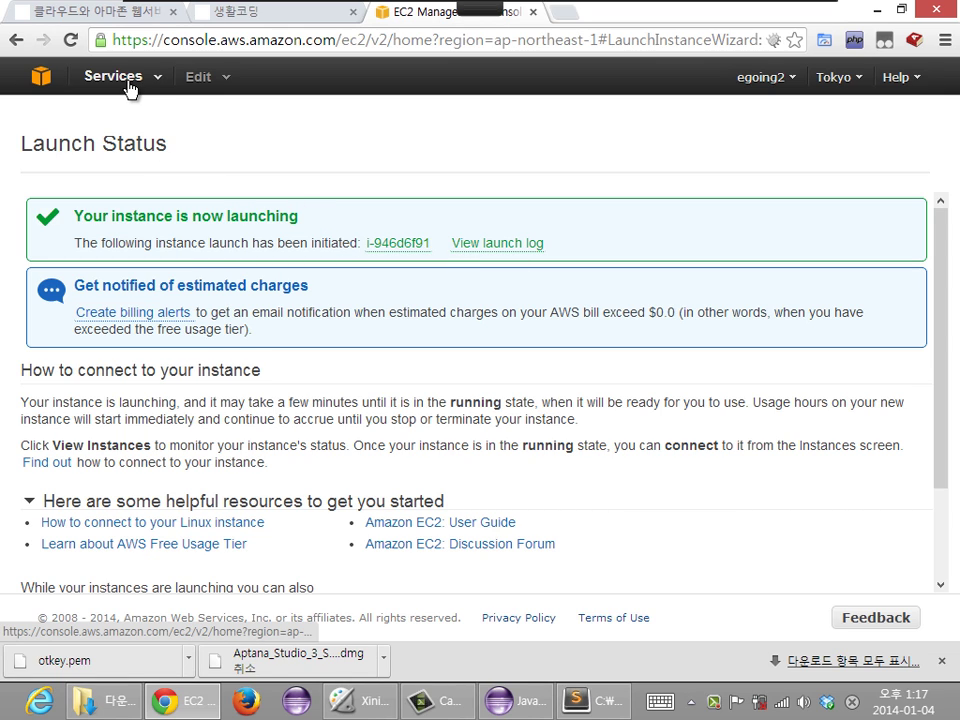
{"action": "left_click", "coordinate": [394, 245]}
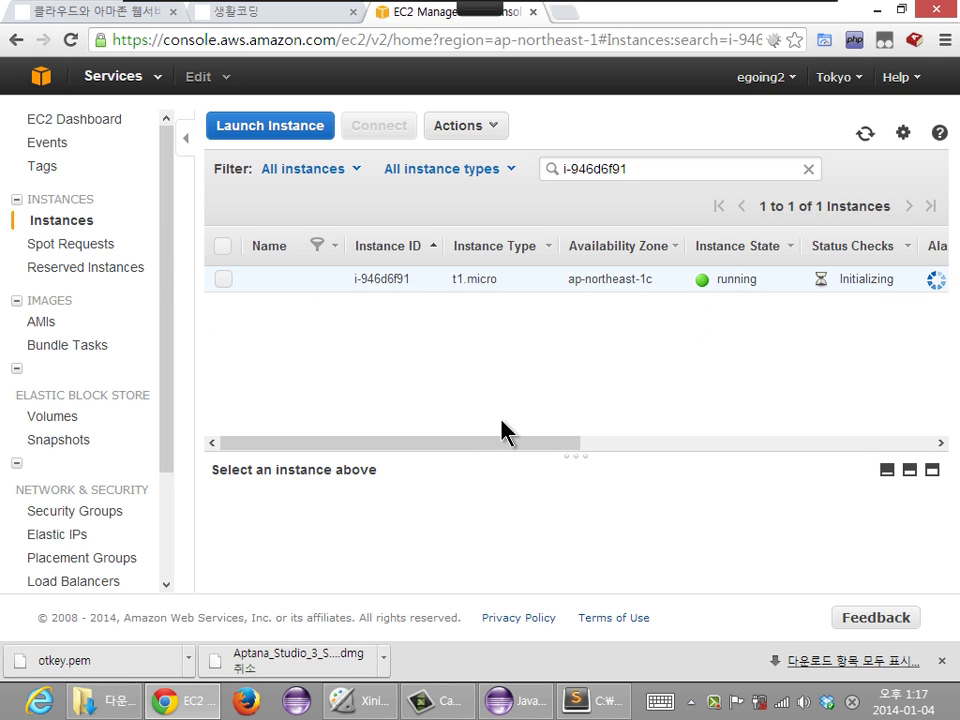
Examine the launched instance's state and status checks, and select the instance to show its details.
{"action": "left_click_drag", "start_coordinate": [507, 446], "coordinate": [651, 446]}
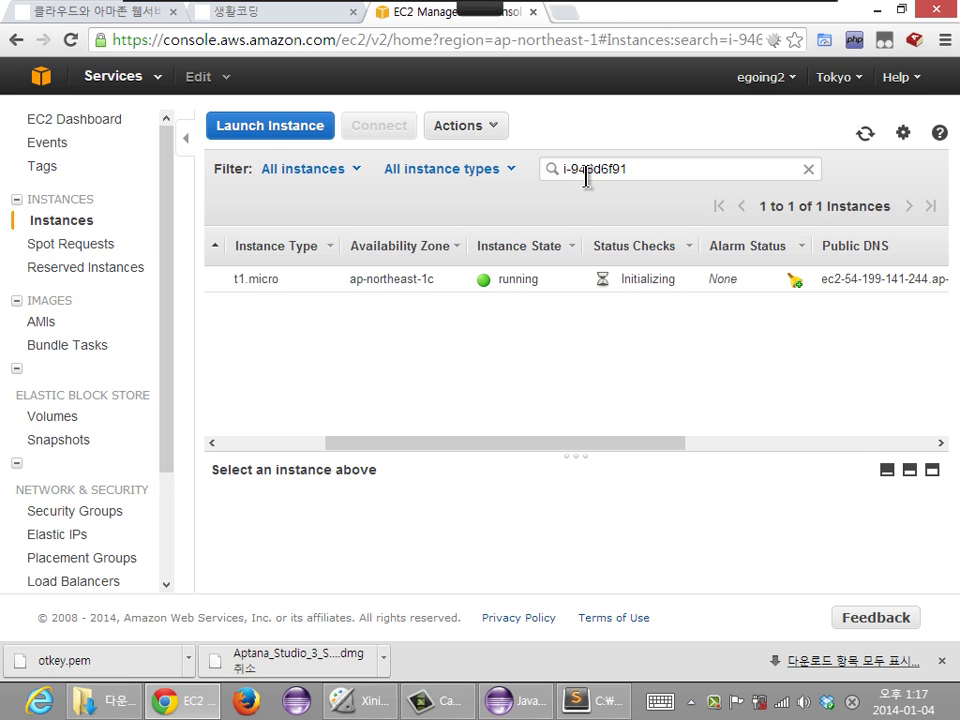
{"action": "key", "text": "ctrl+shift"}
{"action": "mouse_move", "coordinate": [546, 296]}
{"action": "left_mouse_down"}
{"action": "mouse_move", "coordinate": [514, 317]}
{"action": "mouse_move", "coordinate": [550, 277]}
{"action": "mouse_move", "coordinate": [540, 316]}
{"action": "left_mouse_up"}
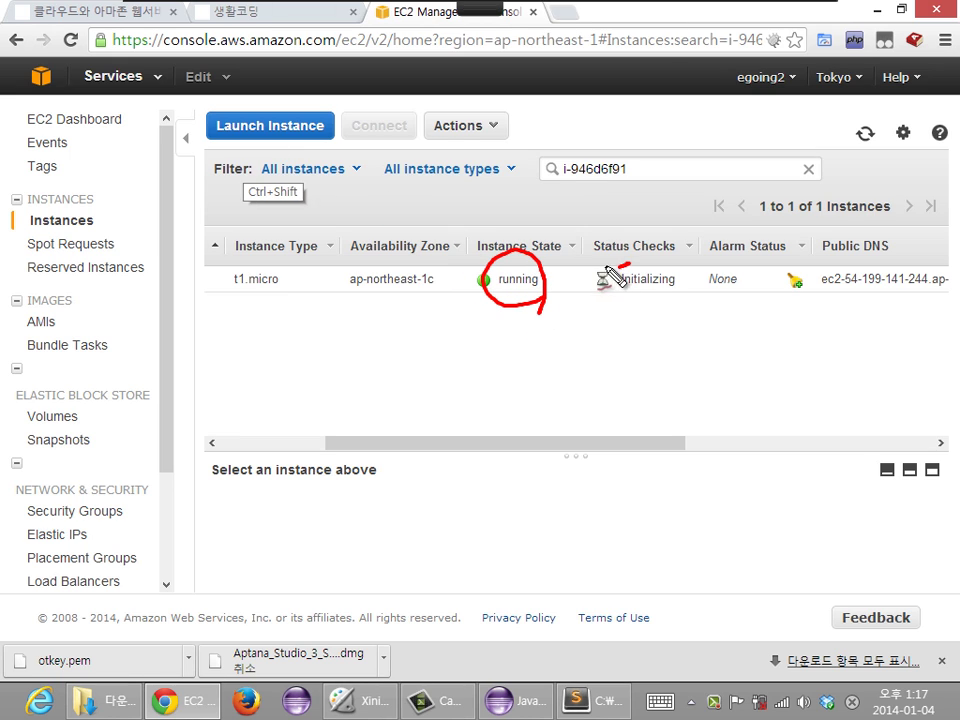
{"action": "mouse_move", "coordinate": [611, 274]}
{"action": "left_mouse_down"}
{"action": "mouse_move", "coordinate": [681, 221]}
{"action": "mouse_move", "coordinate": [686, 279]}
{"action": "mouse_move", "coordinate": [639, 255]}
{"action": "mouse_move", "coordinate": [697, 315]}
{"action": "mouse_move", "coordinate": [687, 310]}
{"action": "left_mouse_up"}
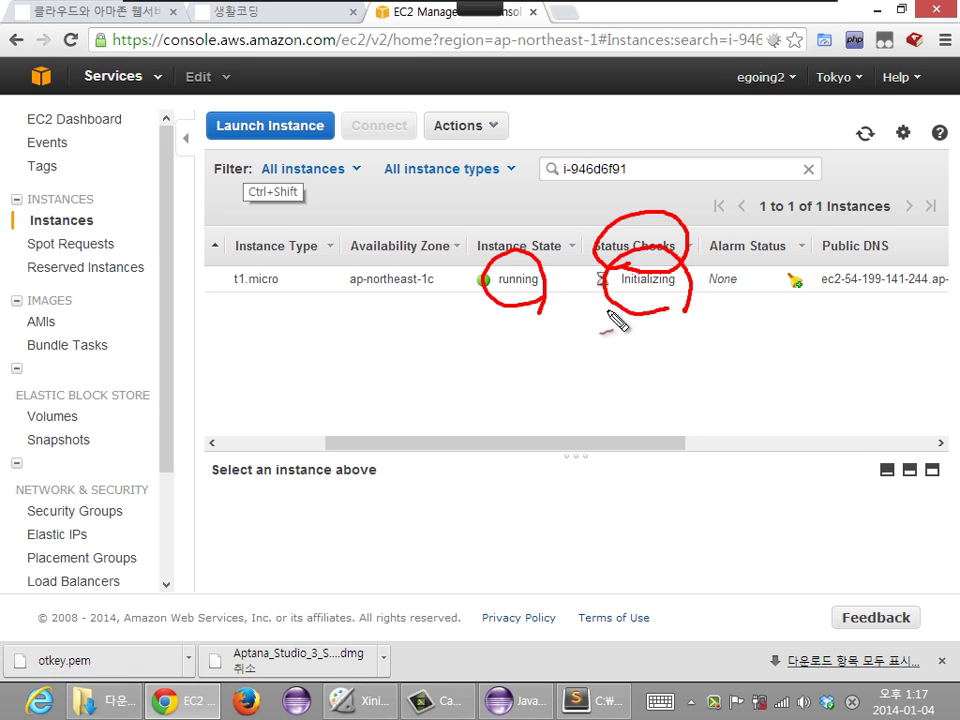
{"action": "key", "text": "Escape"}
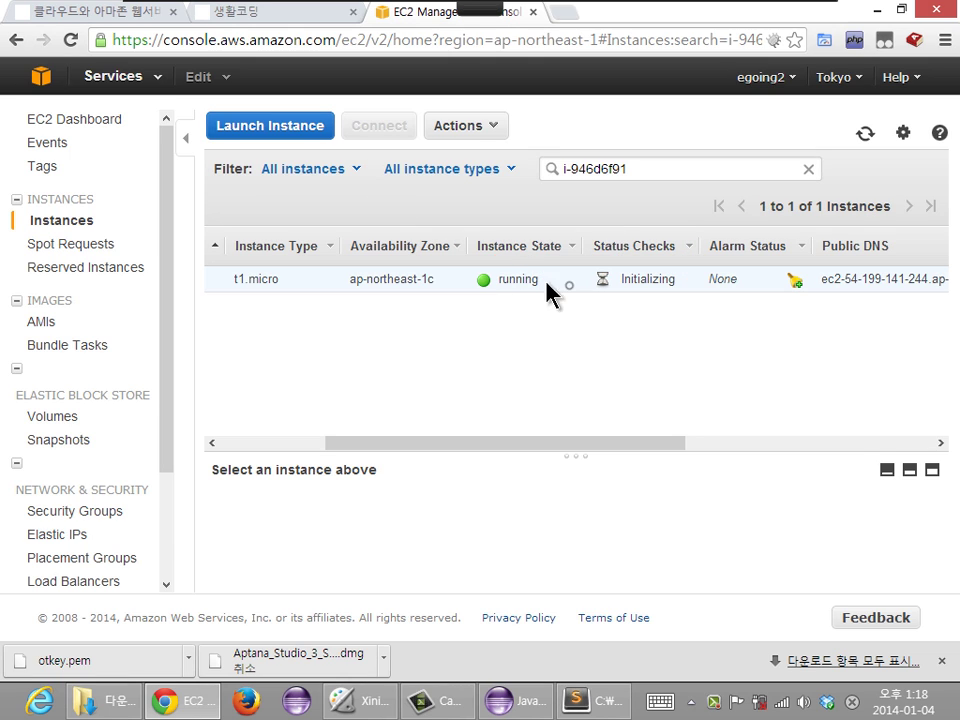
{"action": "left_click", "coordinate": [520, 279]}
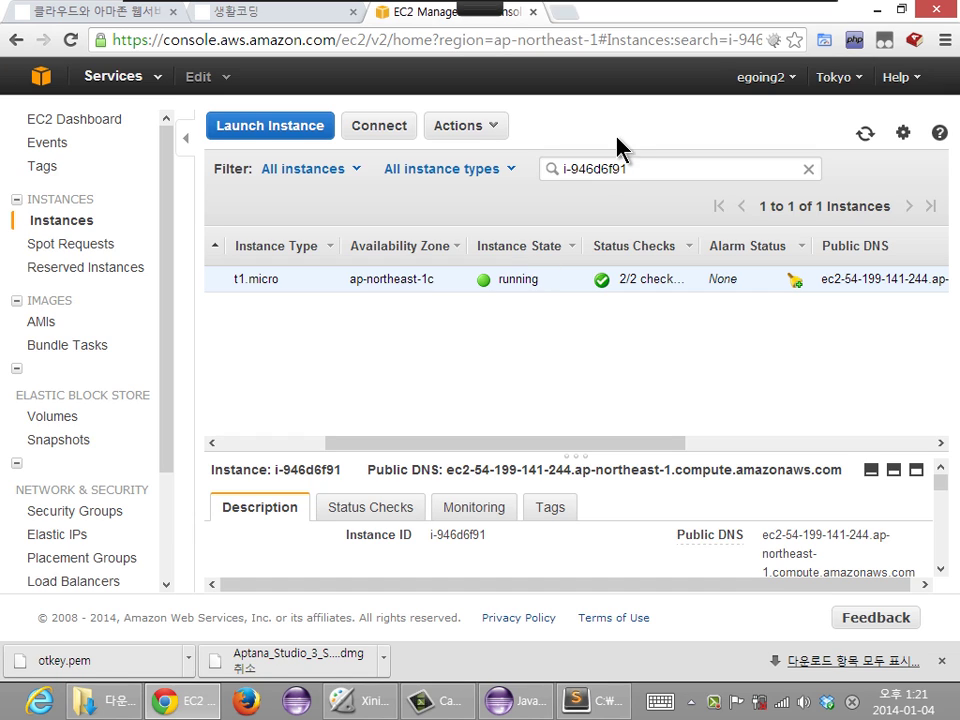
{"action": "left_click", "coordinate": [840, 77]}
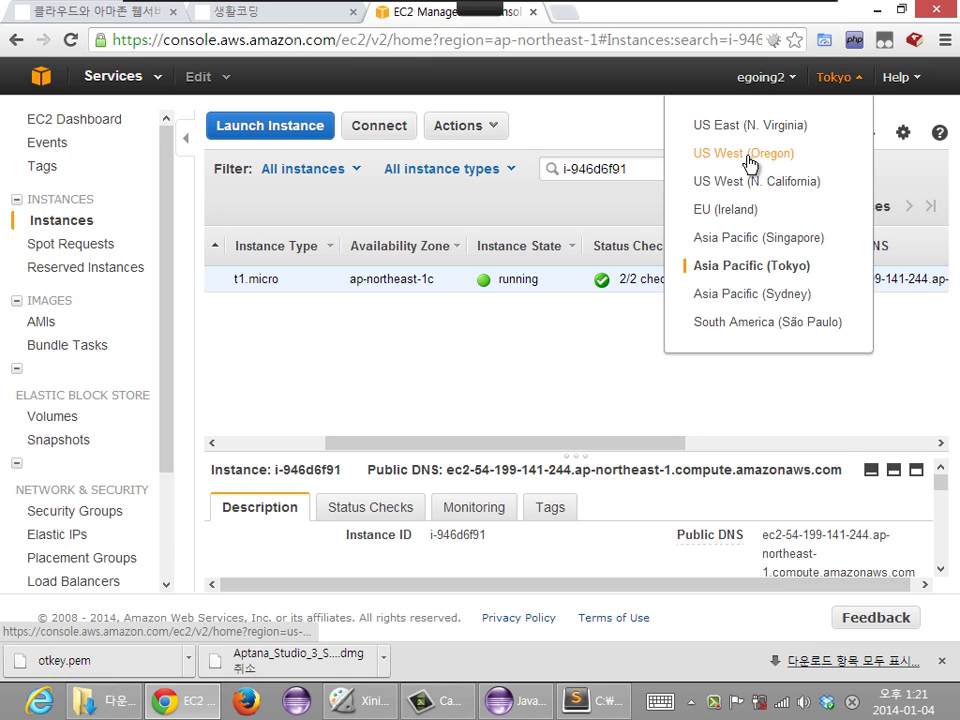
{"action": "left_click", "coordinate": [476, 369]}
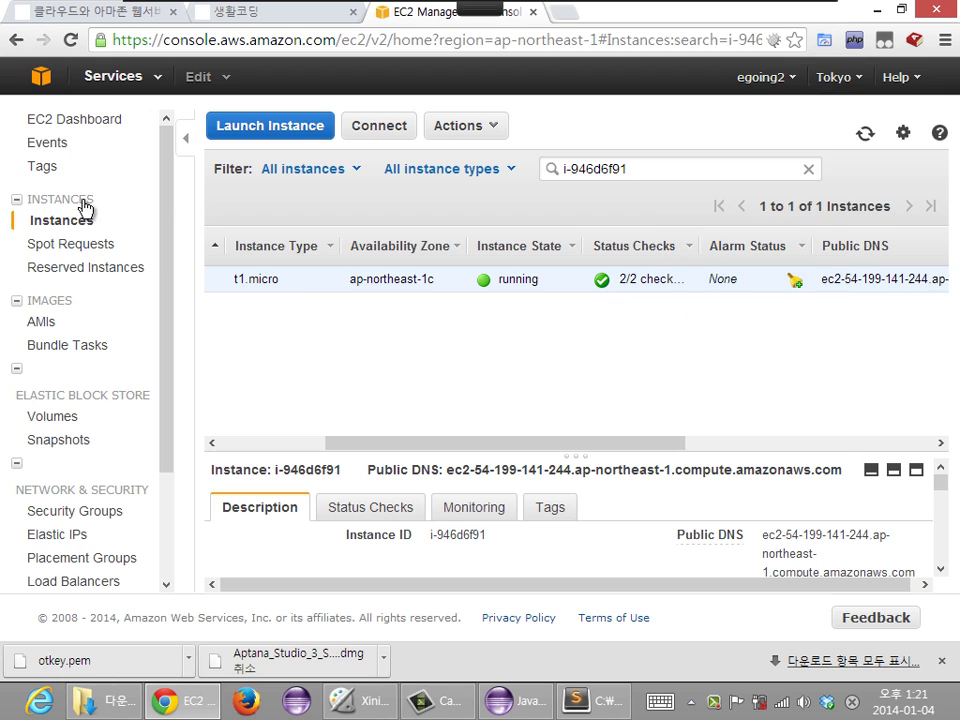
{"action": "right_click", "coordinate": [378, 280]}
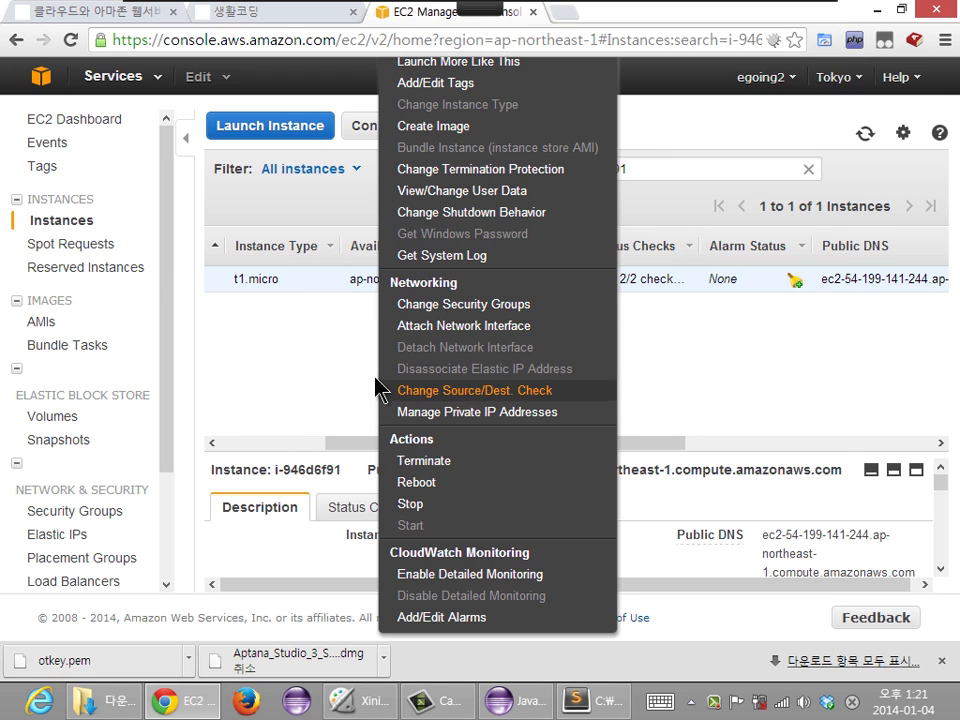
{"action": "left_click", "coordinate": [333, 371]}
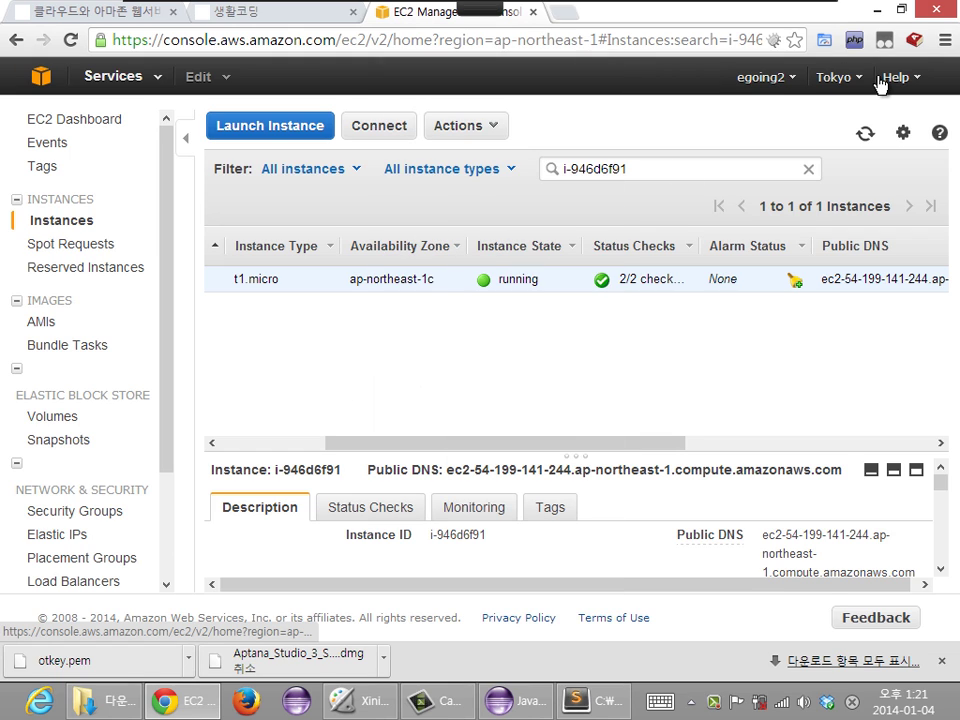